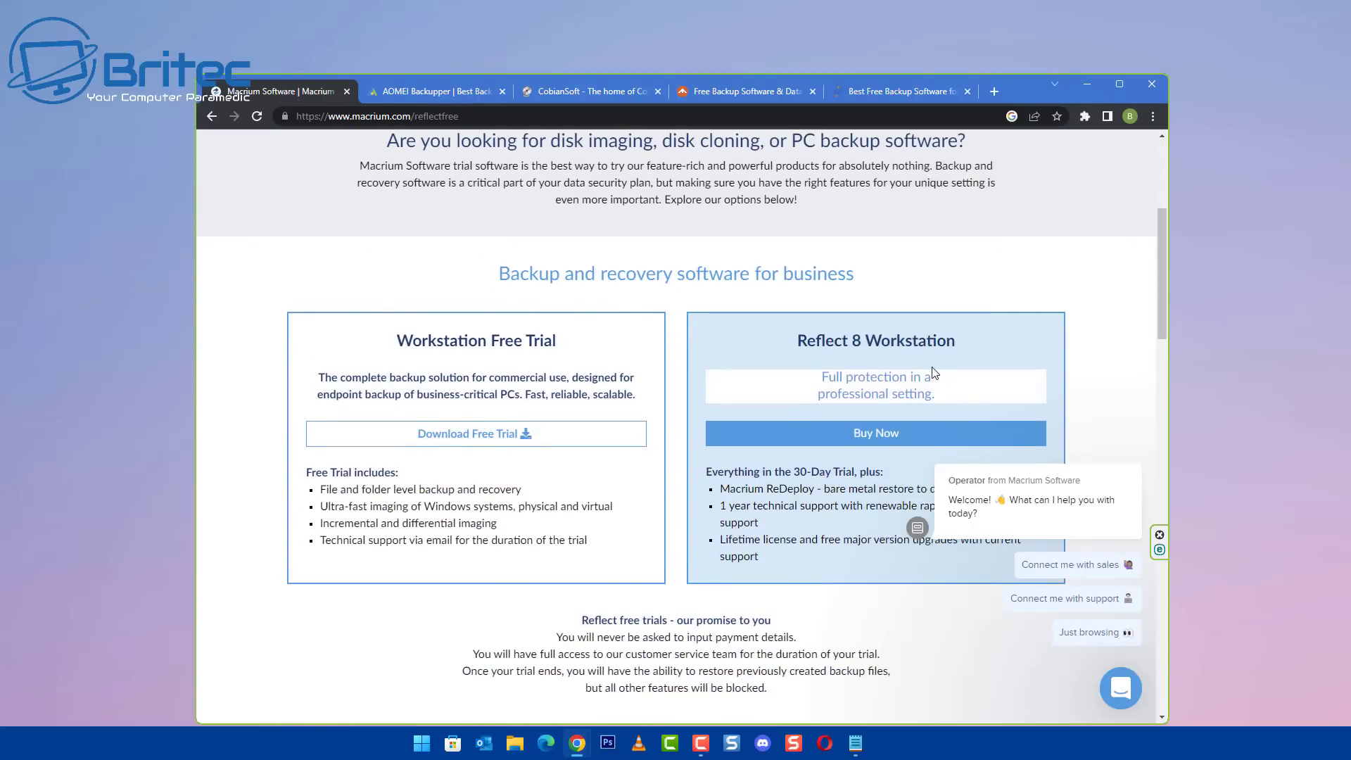
Review the business and home free trial offers on the Macrium Reflect free trials page.
{"action": "scroll", "coordinate": [934, 373], "scroll_direction": "down", "scroll_amount": 4}
{"action": "scroll", "coordinate": [933, 373], "scroll_direction": "down", "scroll_amount": 2}
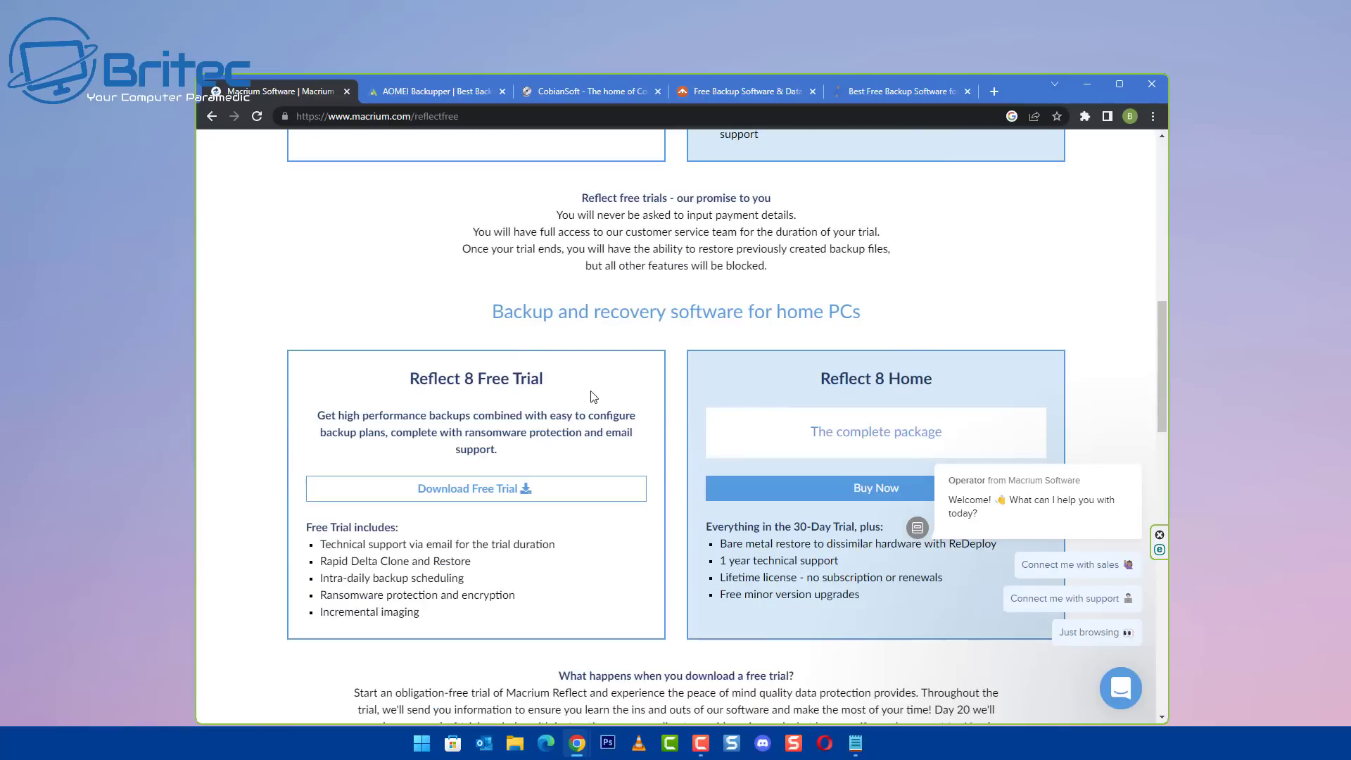
{"action": "scroll", "coordinate": [848, 411], "scroll_direction": "down", "scroll_amount": 2}
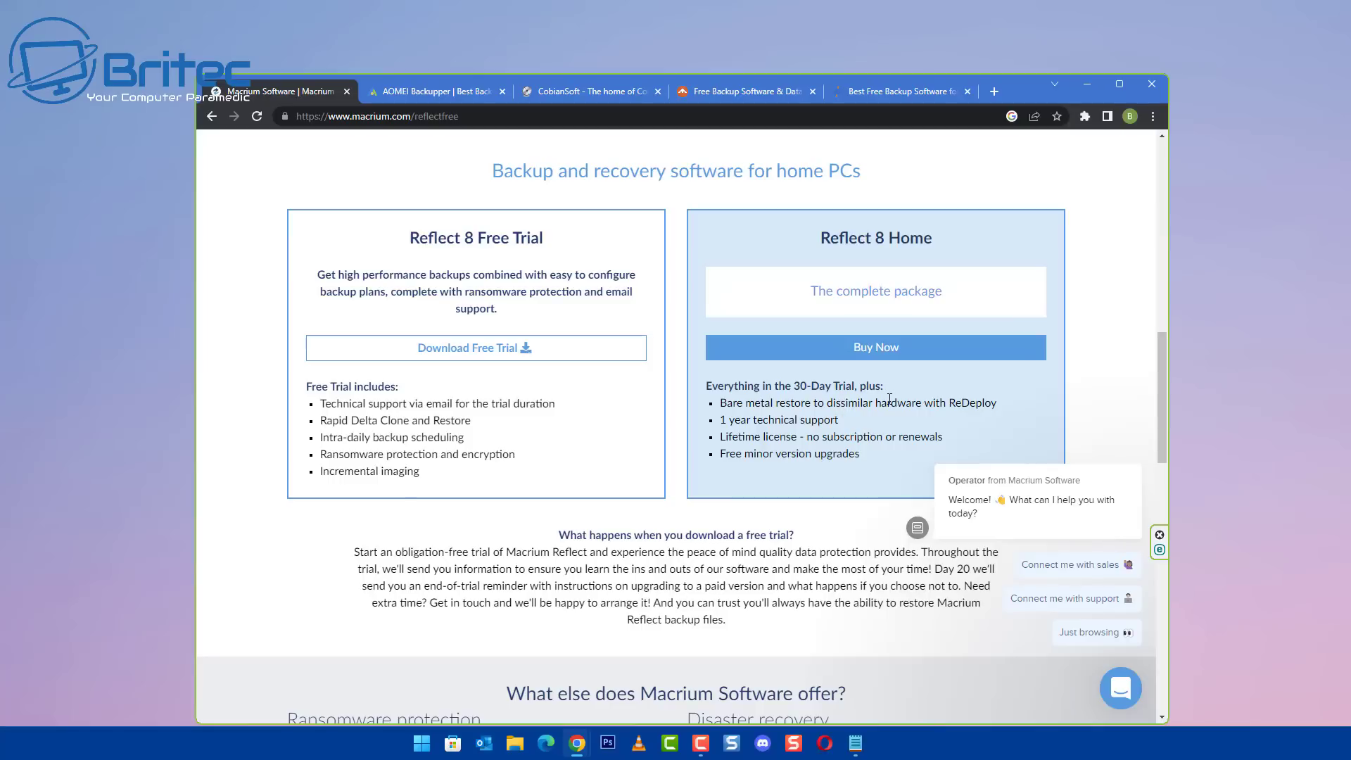
{"action": "scroll", "coordinate": [889, 399], "scroll_direction": "down", "scroll_amount": 8}
{"action": "scroll", "coordinate": [888, 398], "scroll_direction": "up", "scroll_amount": 9}
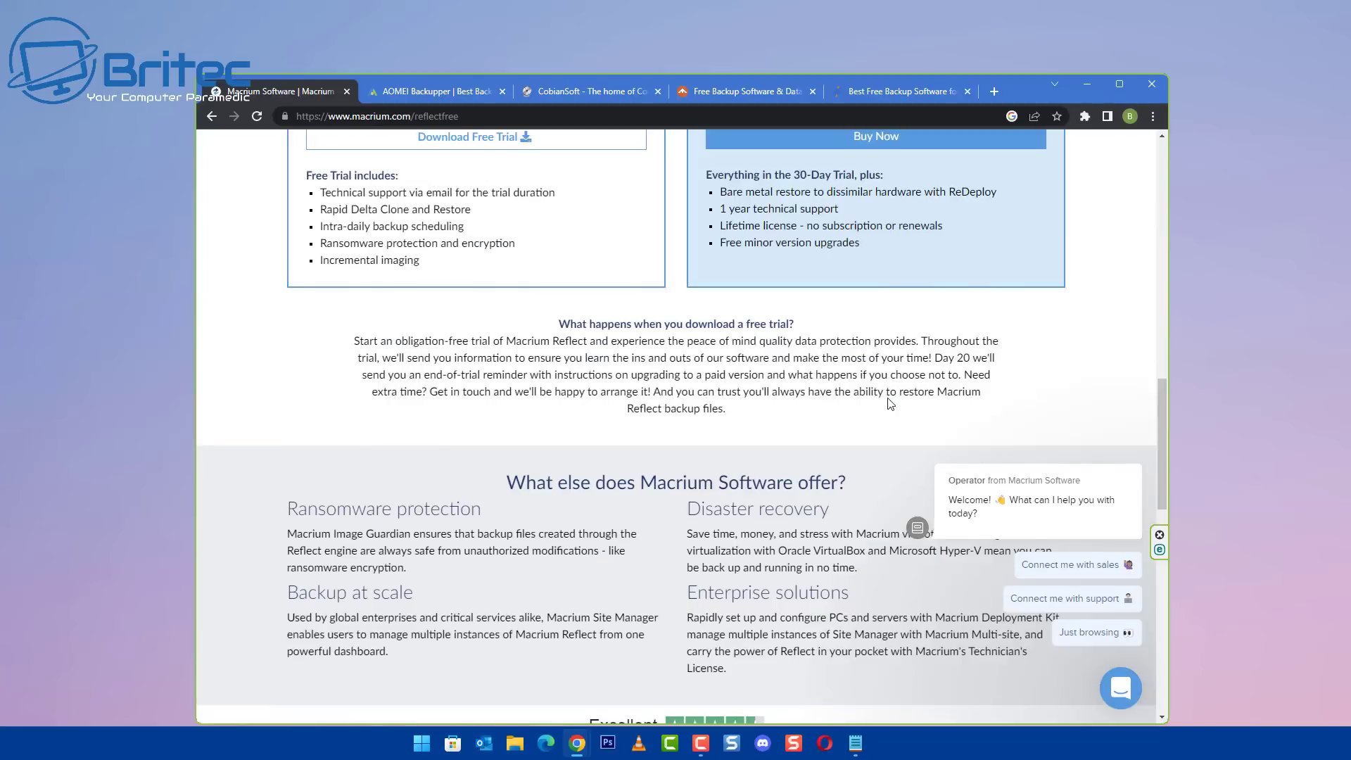
{"action": "scroll", "coordinate": [887, 397], "scroll_direction": "up", "scroll_amount": 12}
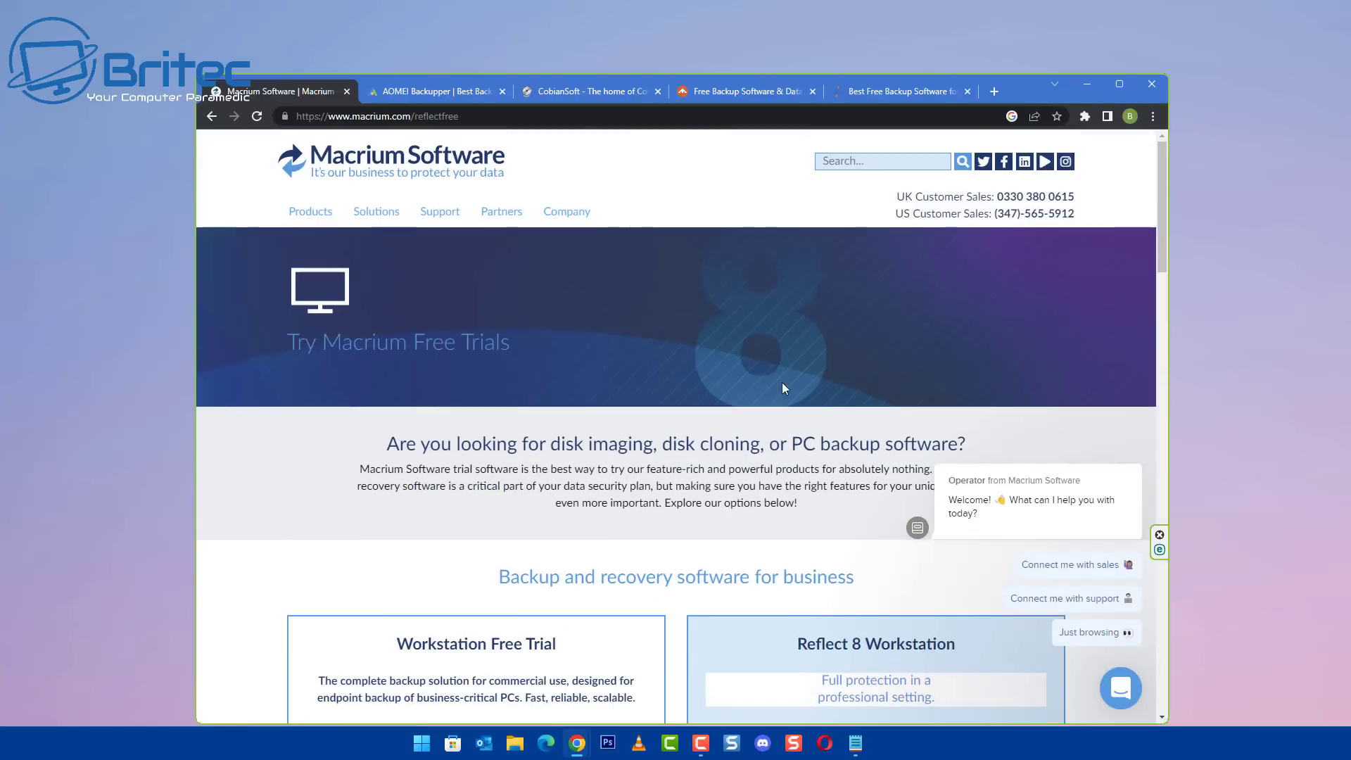
Open the Macrium Reflect Home product page and review its license prices and solution highlights.
{"action": "mouse_move", "coordinate": [309, 221]}
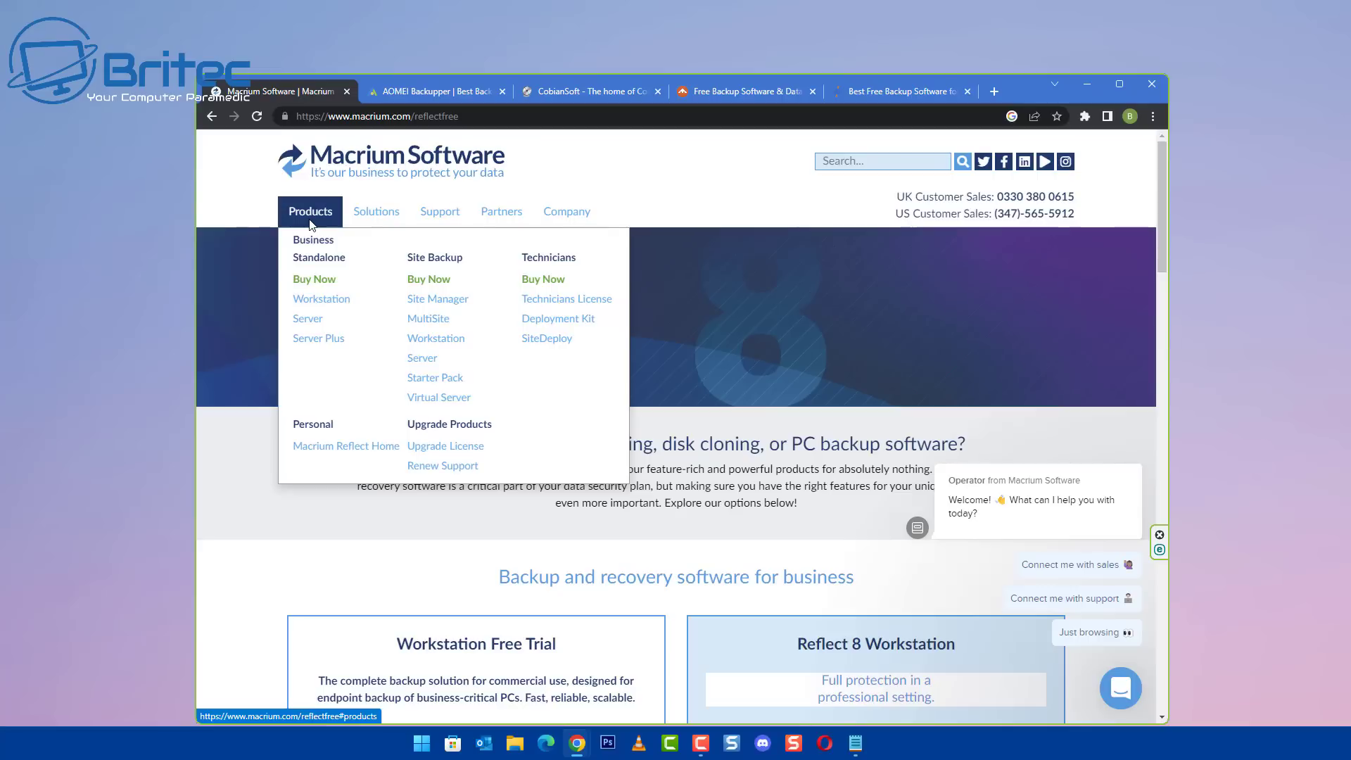
{"action": "left_click", "coordinate": [316, 448]}
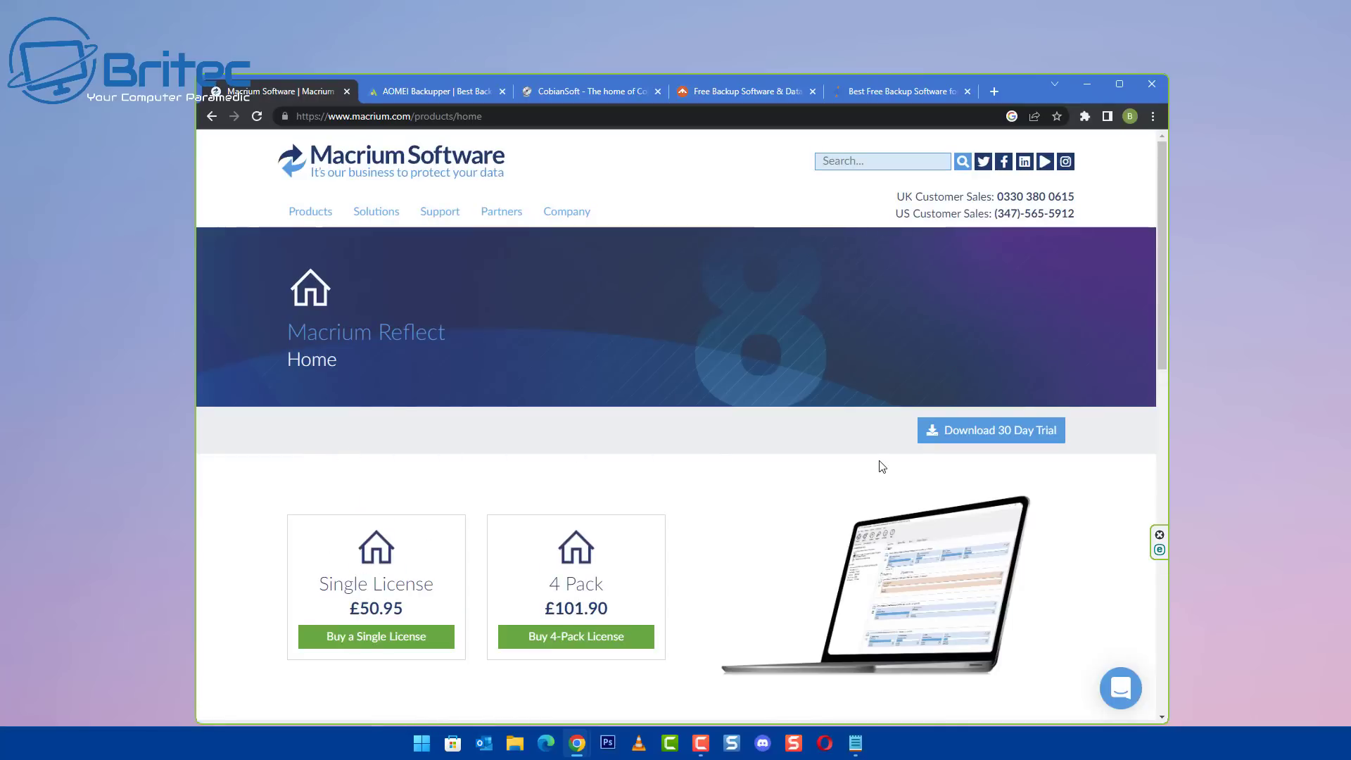
{"action": "scroll", "coordinate": [879, 464], "scroll_direction": "down", "scroll_amount": 5}
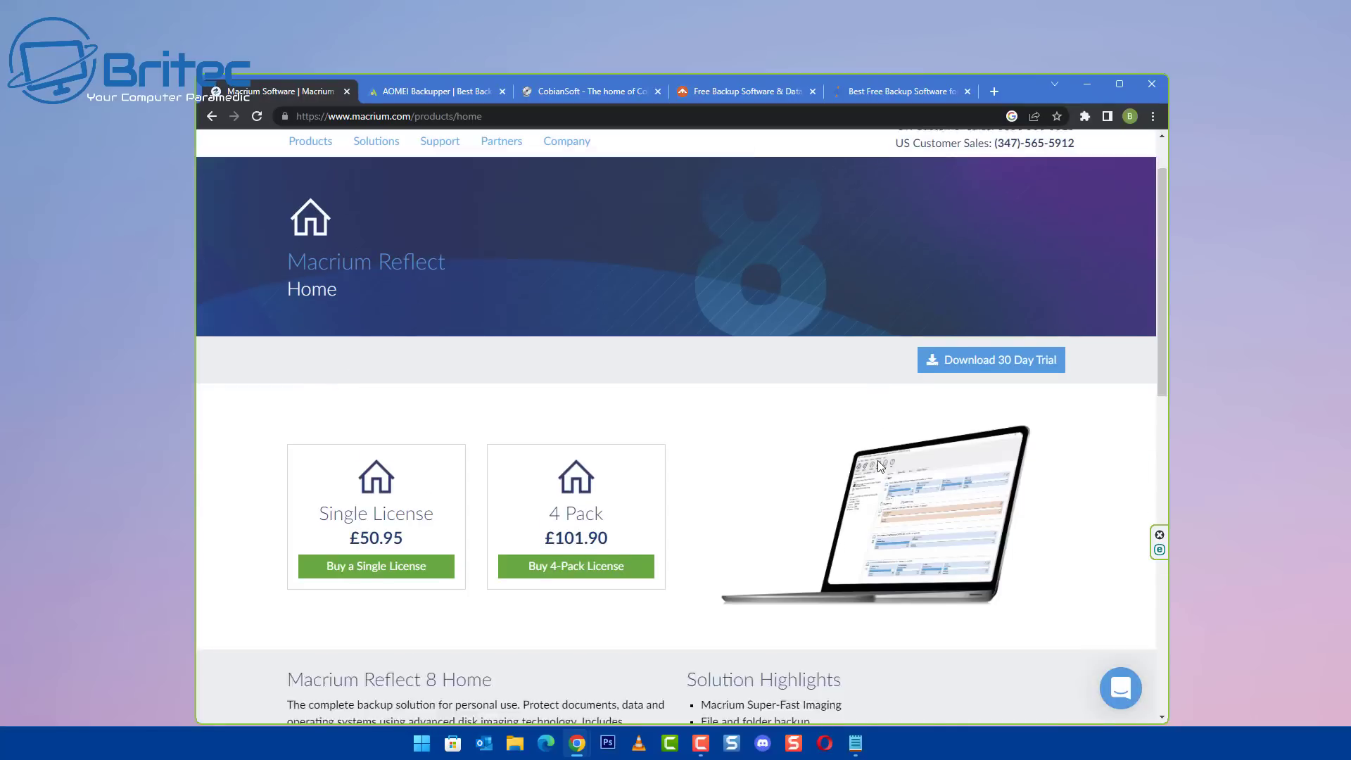
{"action": "scroll", "coordinate": [878, 464], "scroll_direction": "down", "scroll_amount": 2}
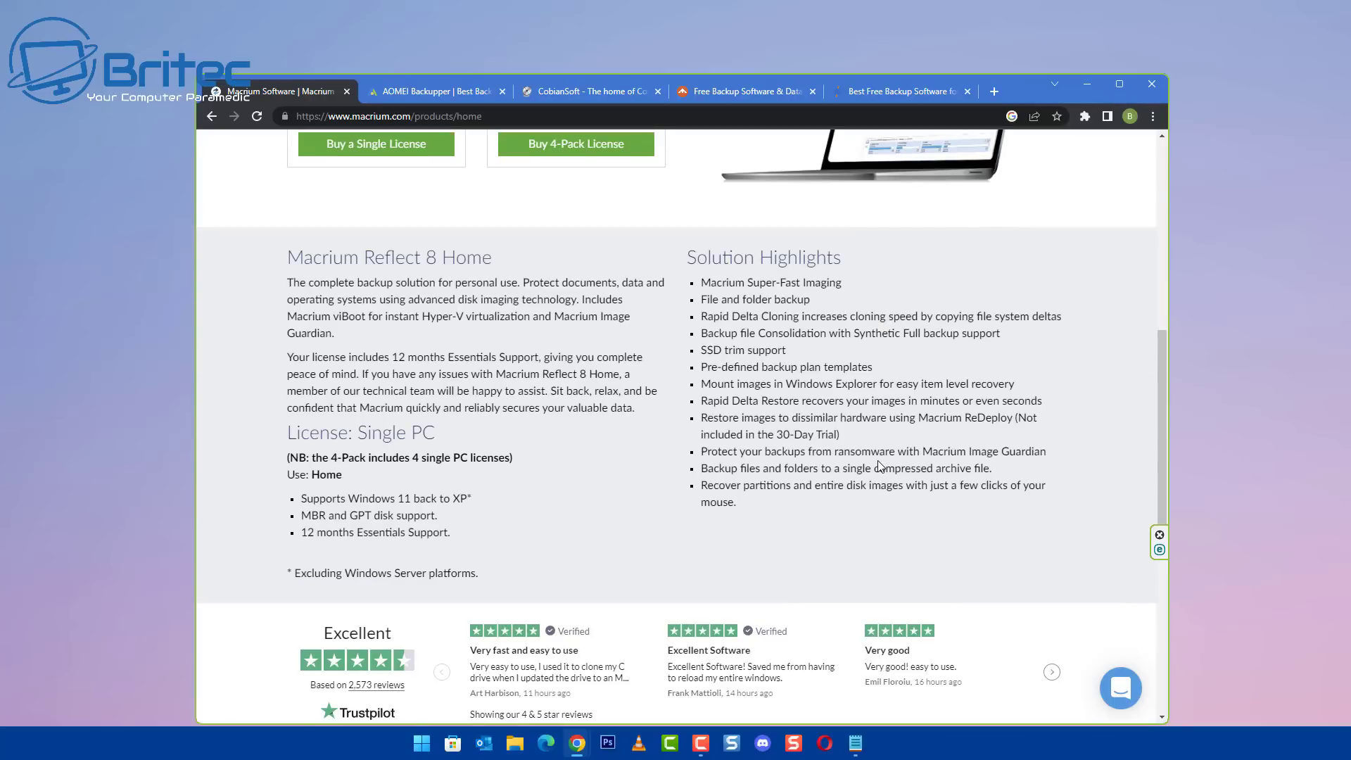
{"action": "scroll", "coordinate": [878, 464], "scroll_direction": "up", "scroll_amount": 7}
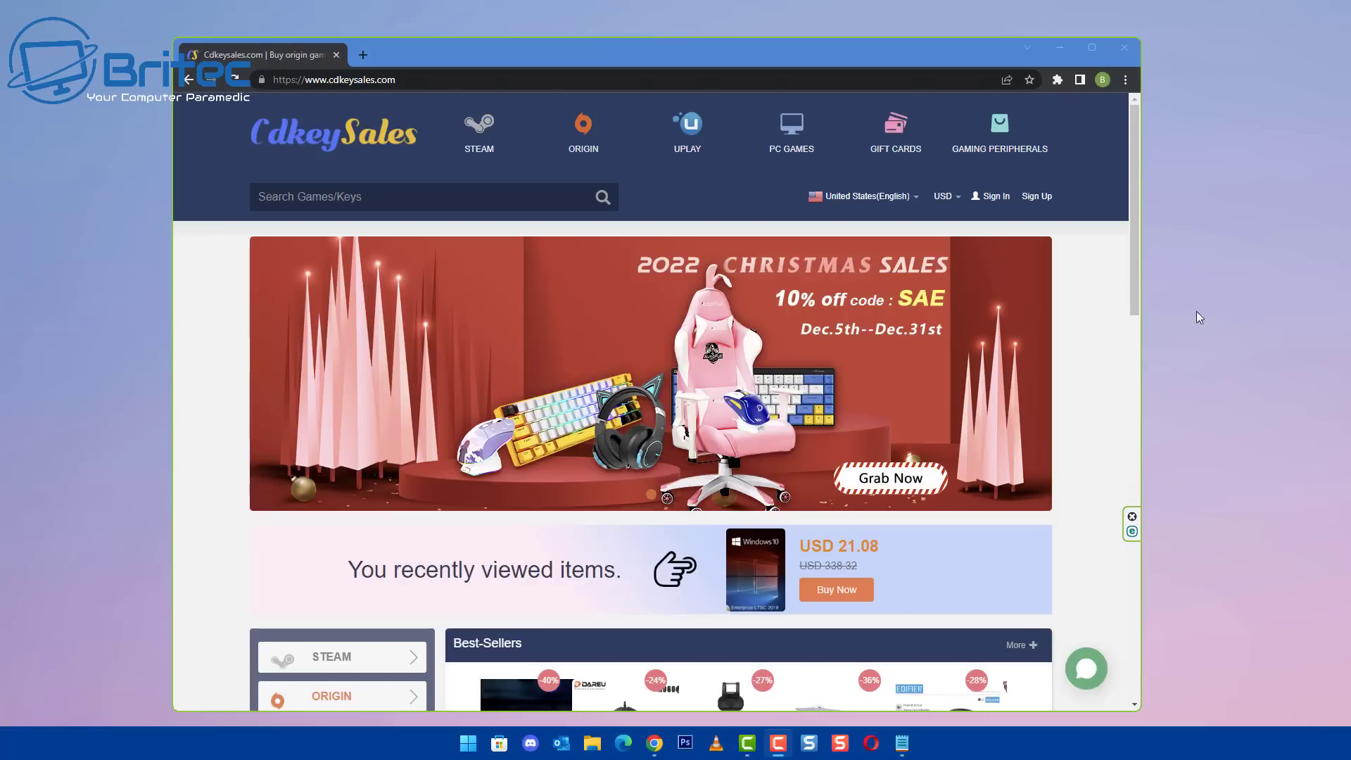
Search CdkeySales for "windows 10" and open the MS Windows 10 Pro OEM CD-KEY GLOBAL-Lifetime product page.
{"action": "left_click", "coordinate": [304, 196]}
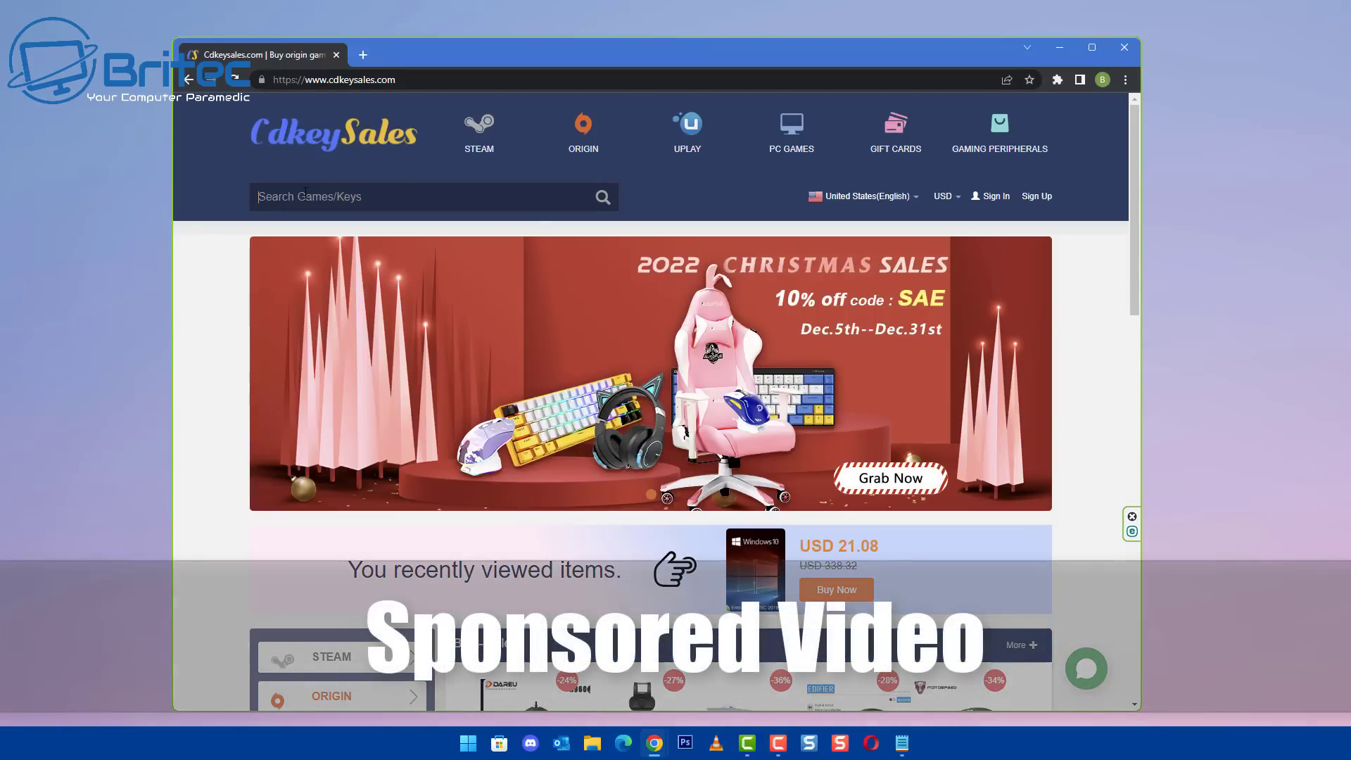
{"action": "type", "text": "windows 1"}
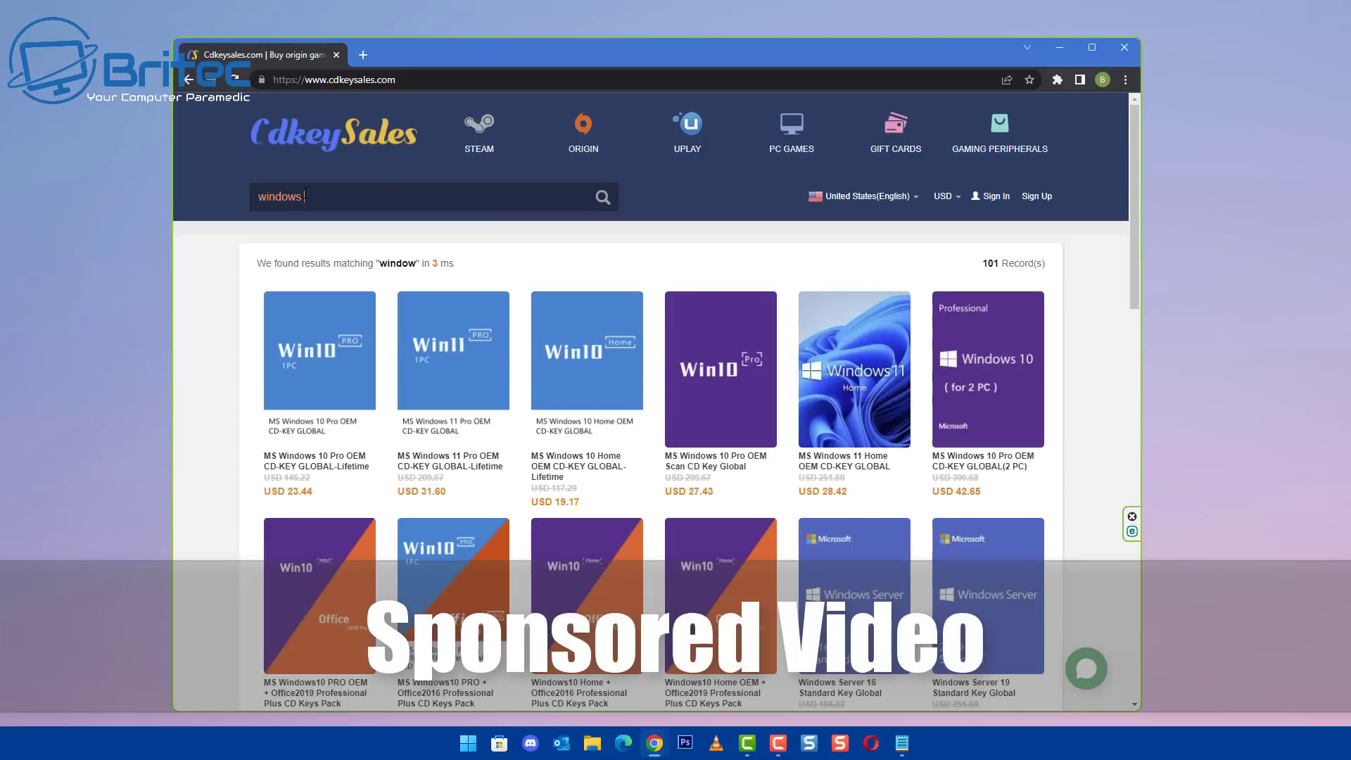
{"action": "type", "text": "0"}
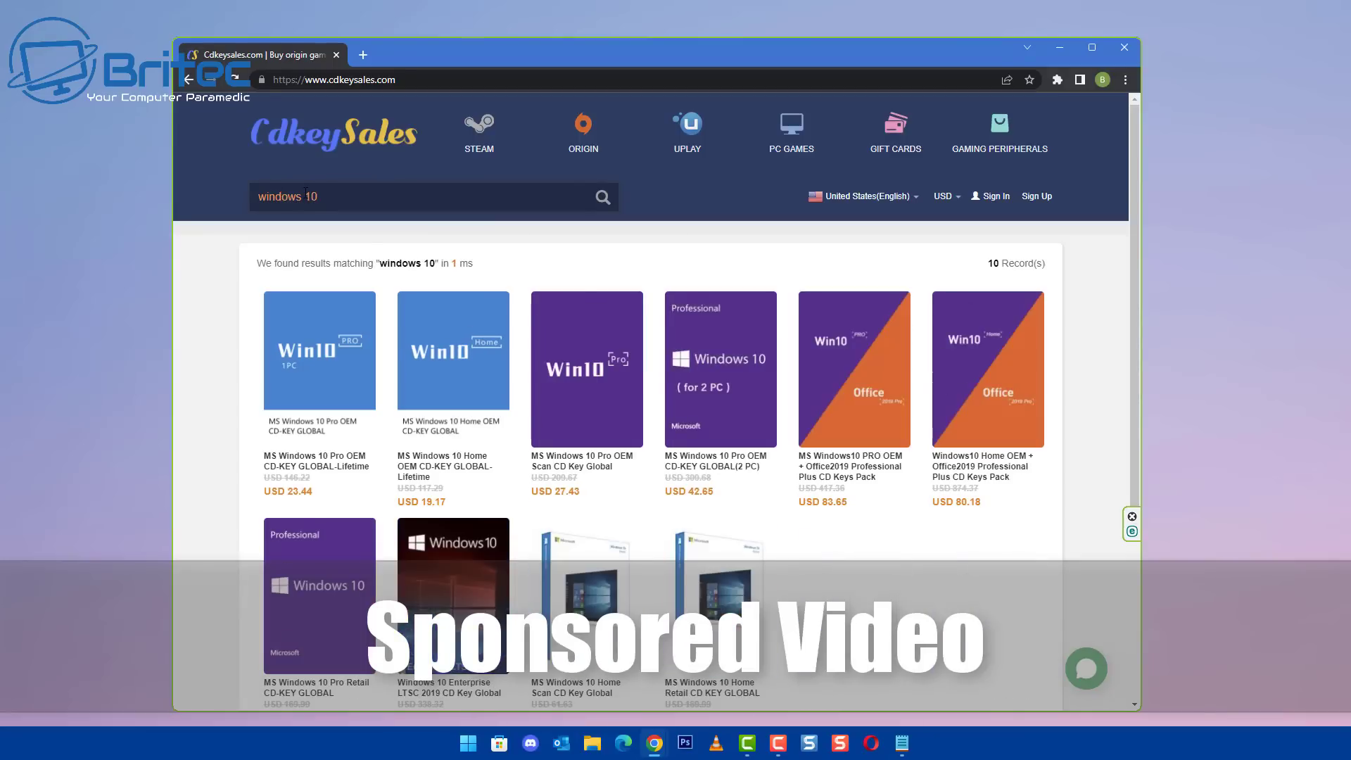
{"action": "left_click", "coordinate": [328, 427]}
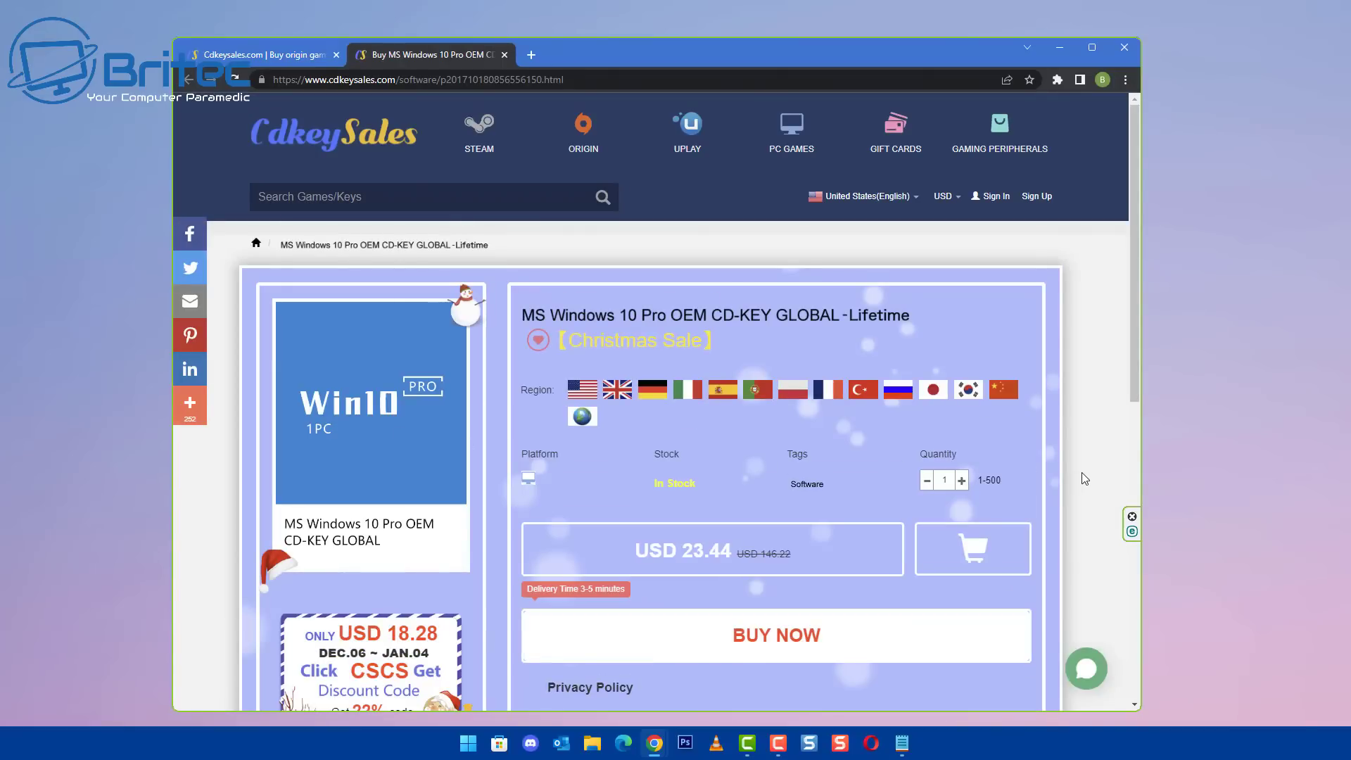
Proceed to checkout for the Windows 10 Pro OEM key and apply the promotion code BR09.
{"action": "left_click", "coordinate": [789, 642]}
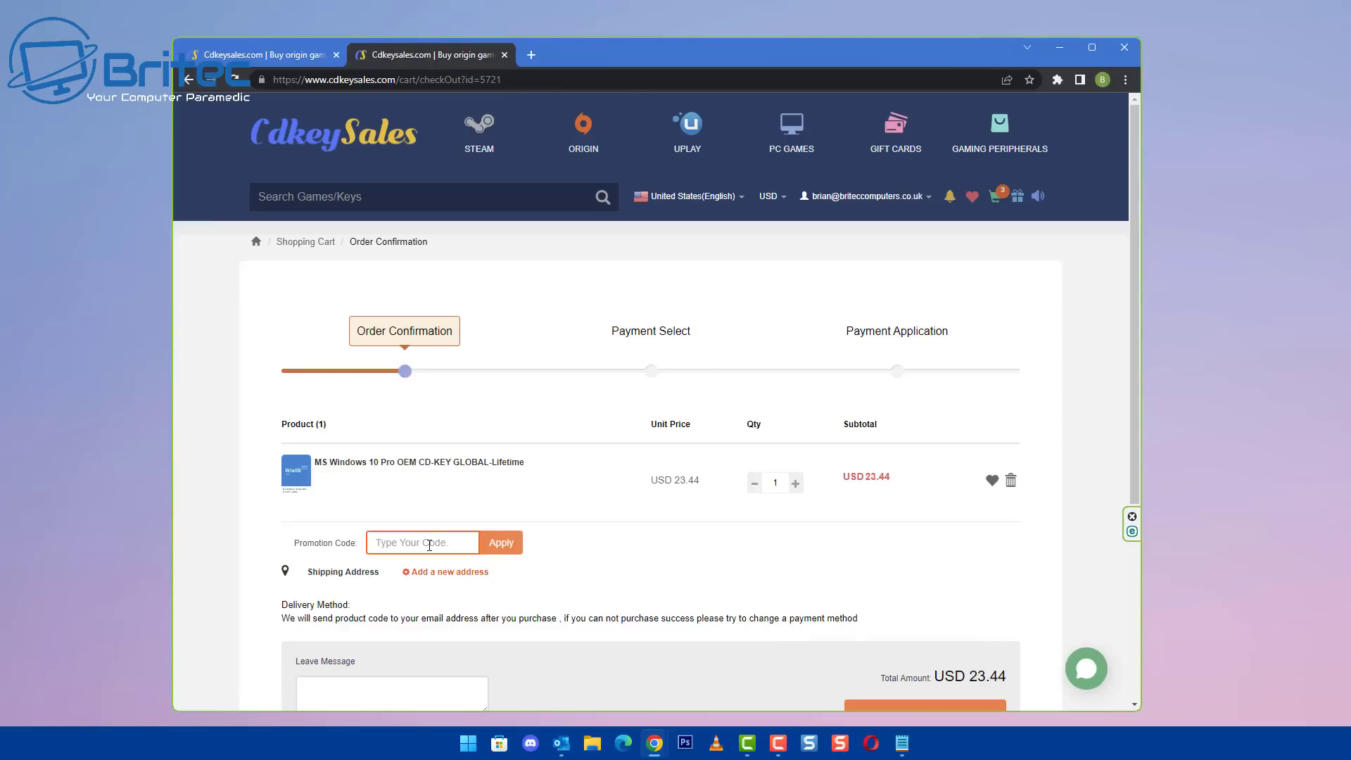
{"action": "left_click", "coordinate": [429, 545]}
{"action": "type", "text": "BR09"}
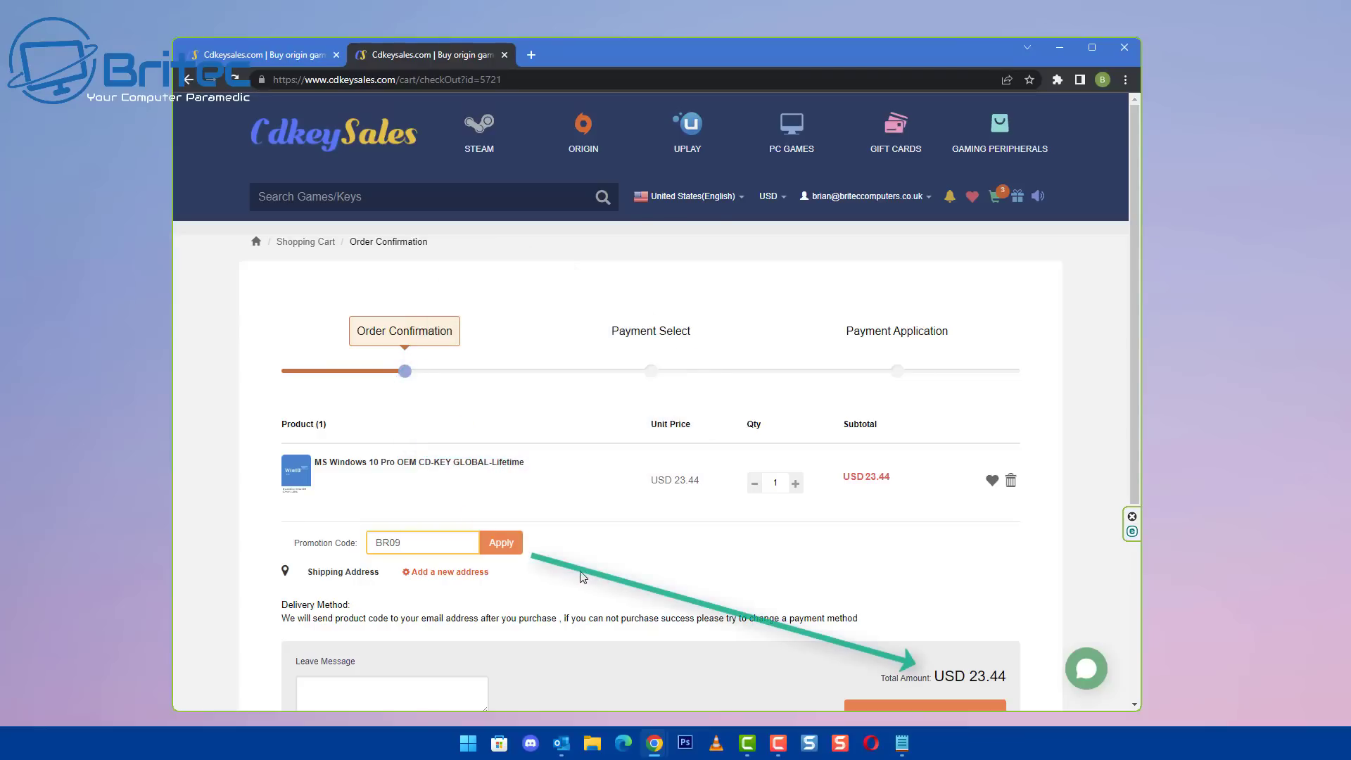
{"action": "left_click", "coordinate": [508, 546]}
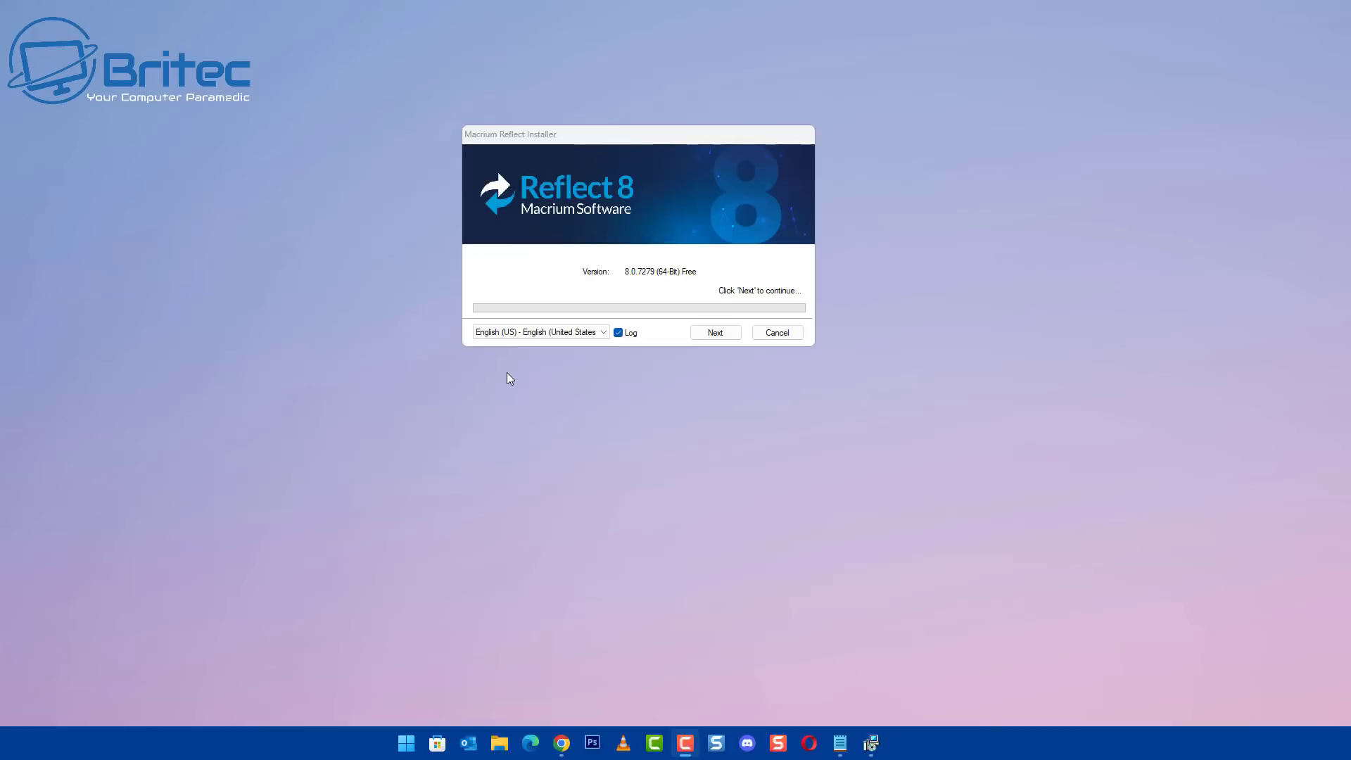
Start the Macrium Reflect Free setup in English (US) and accept the license agreement terms.
{"action": "left_click", "coordinate": [716, 332]}
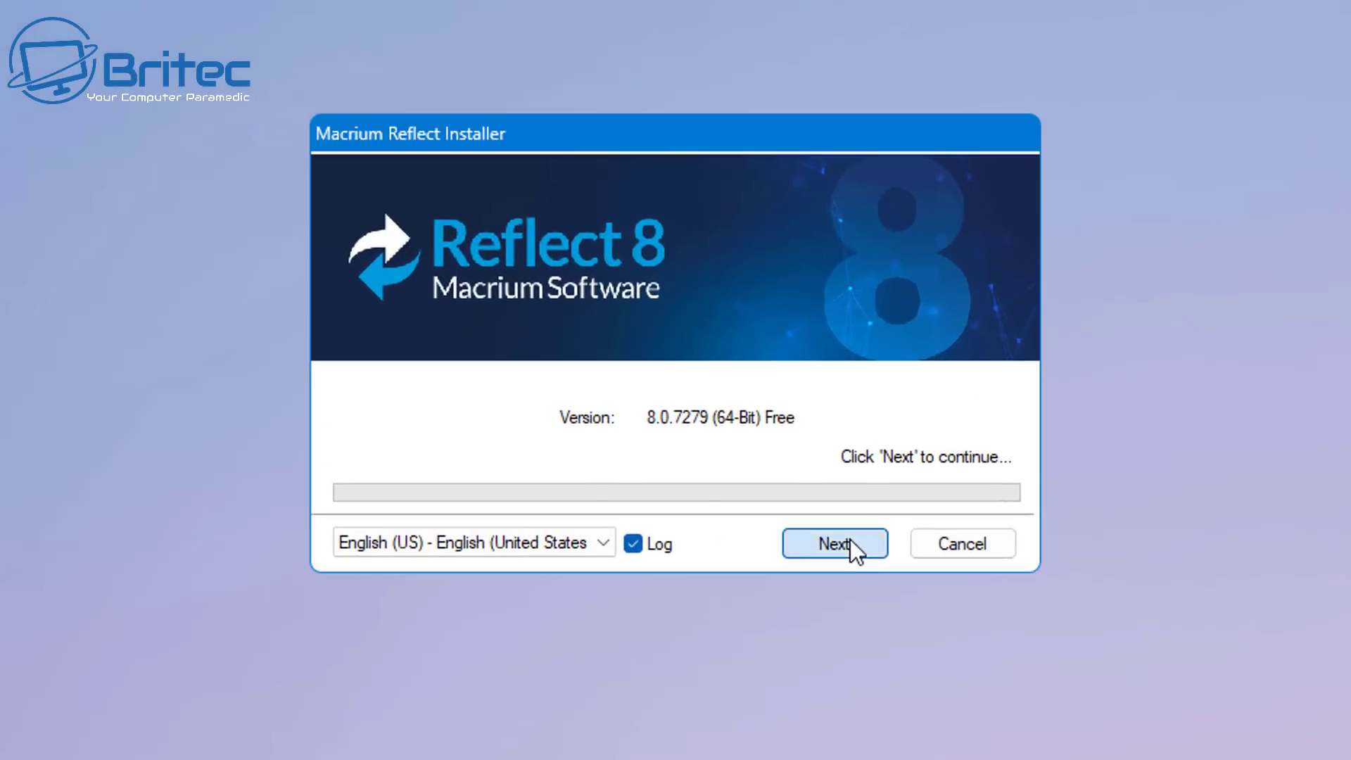
{"action": "left_click", "coordinate": [850, 539]}
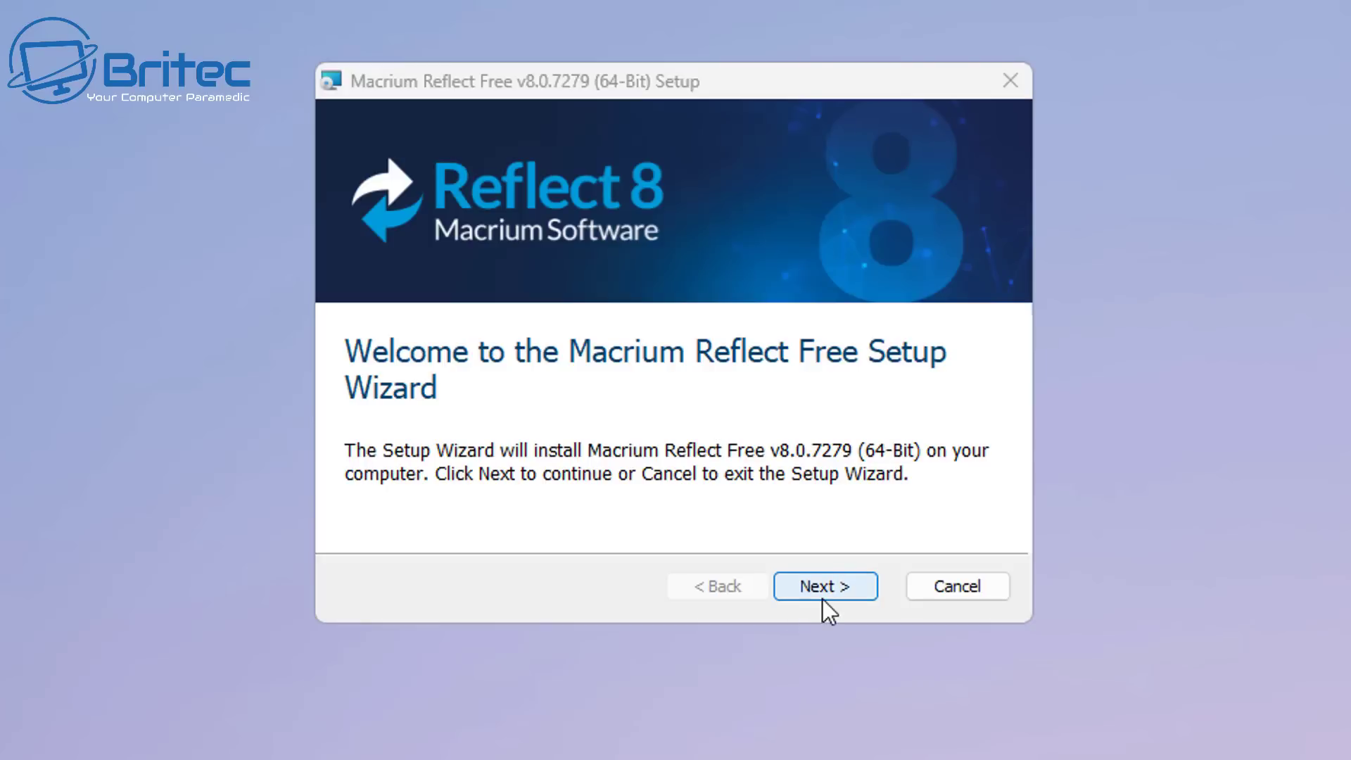
{"action": "left_click", "coordinate": [822, 587]}
{"action": "left_click", "coordinate": [385, 475]}
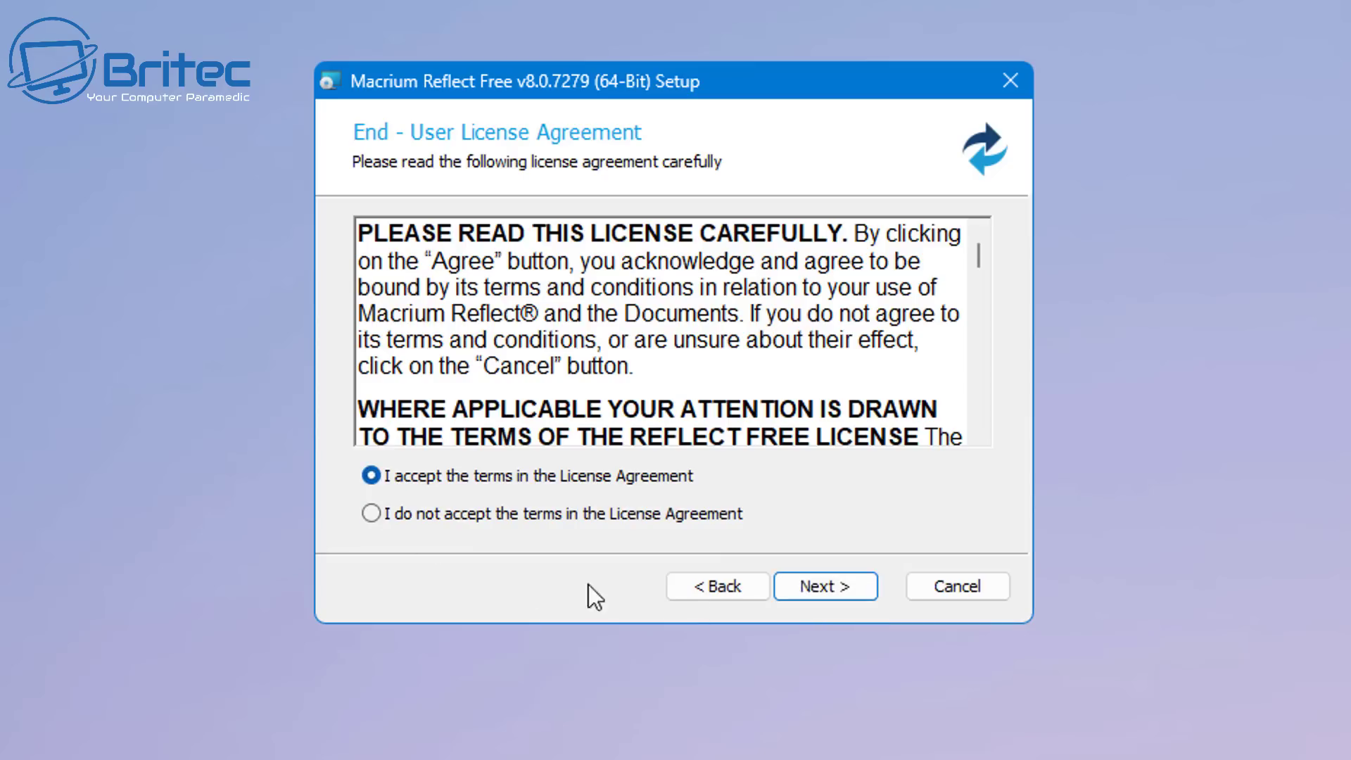
{"action": "left_click", "coordinate": [829, 594]}
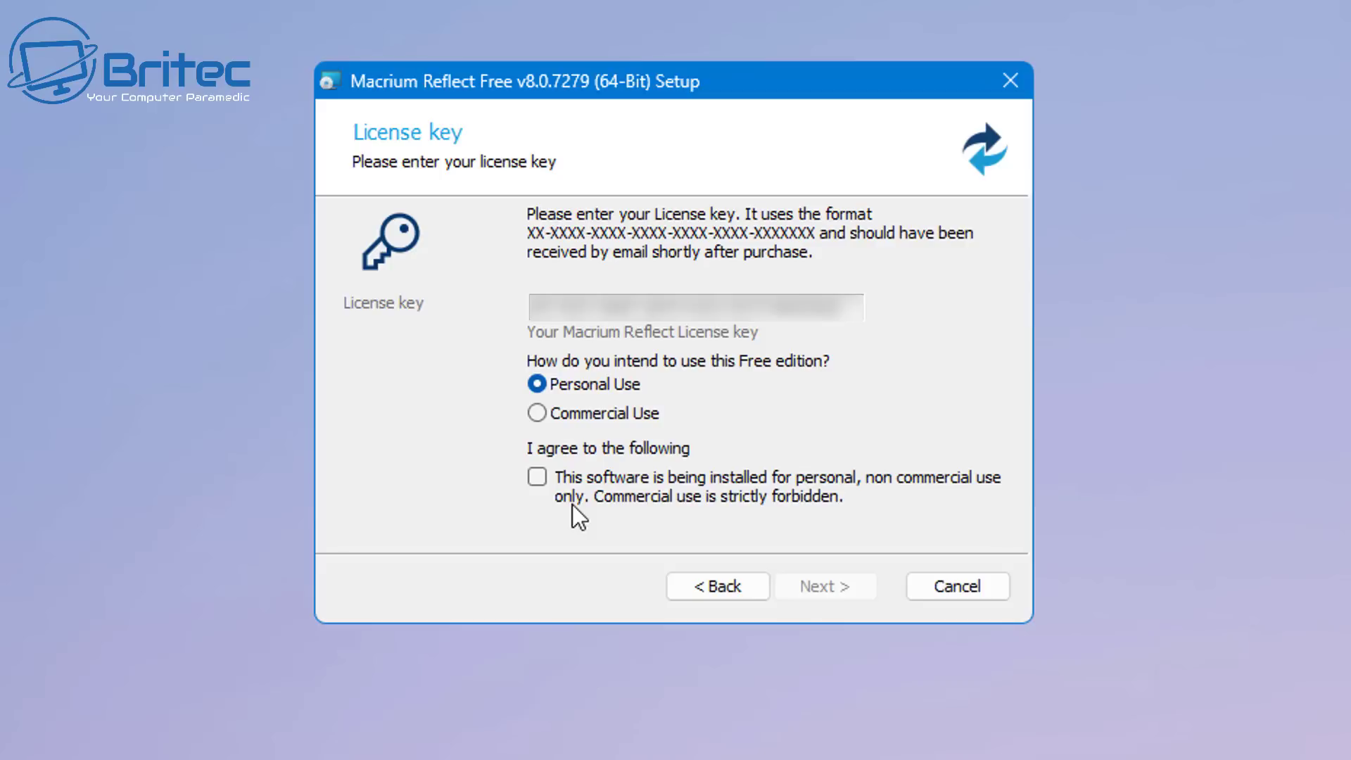
Agree to the personal, non-commercial use condition and continue without registering the Macrium Reflect installation.
{"action": "left_click", "coordinate": [537, 481]}
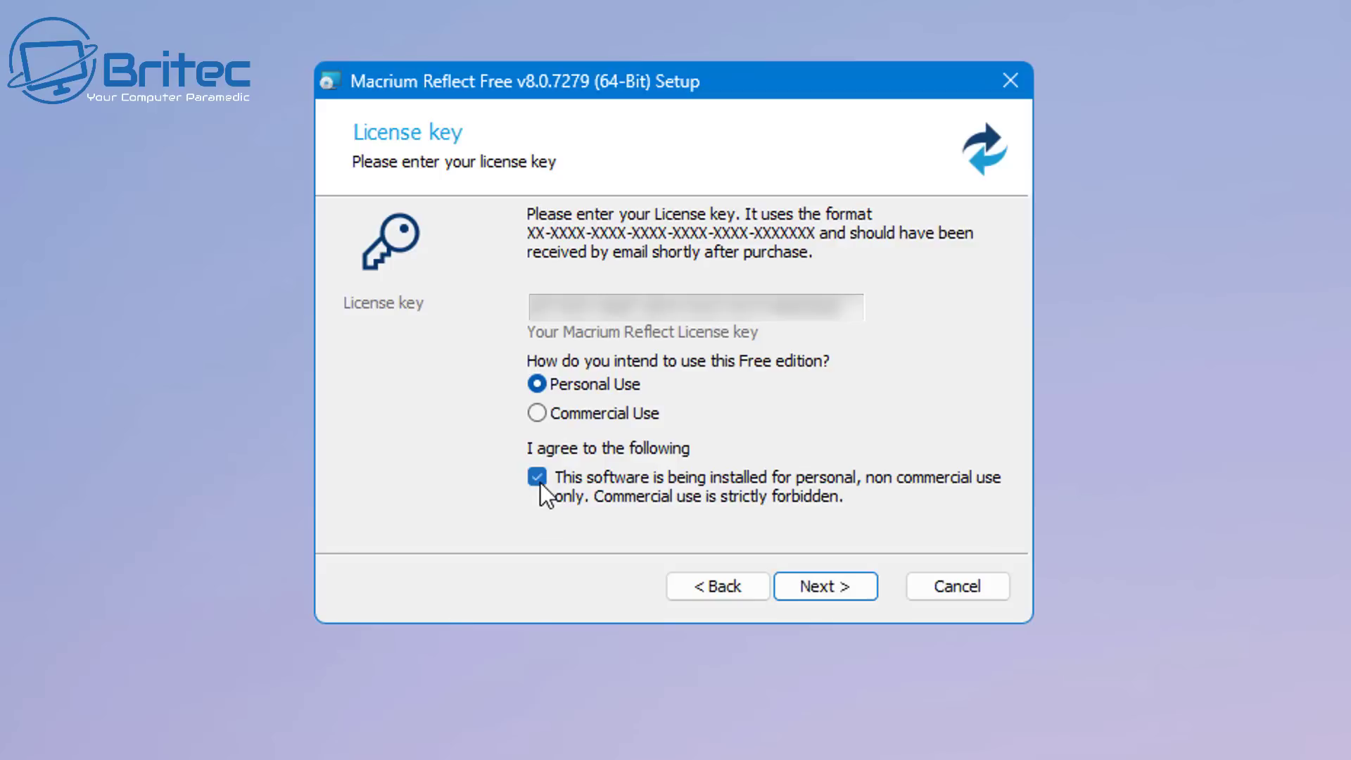
{"action": "left_click", "coordinate": [808, 587]}
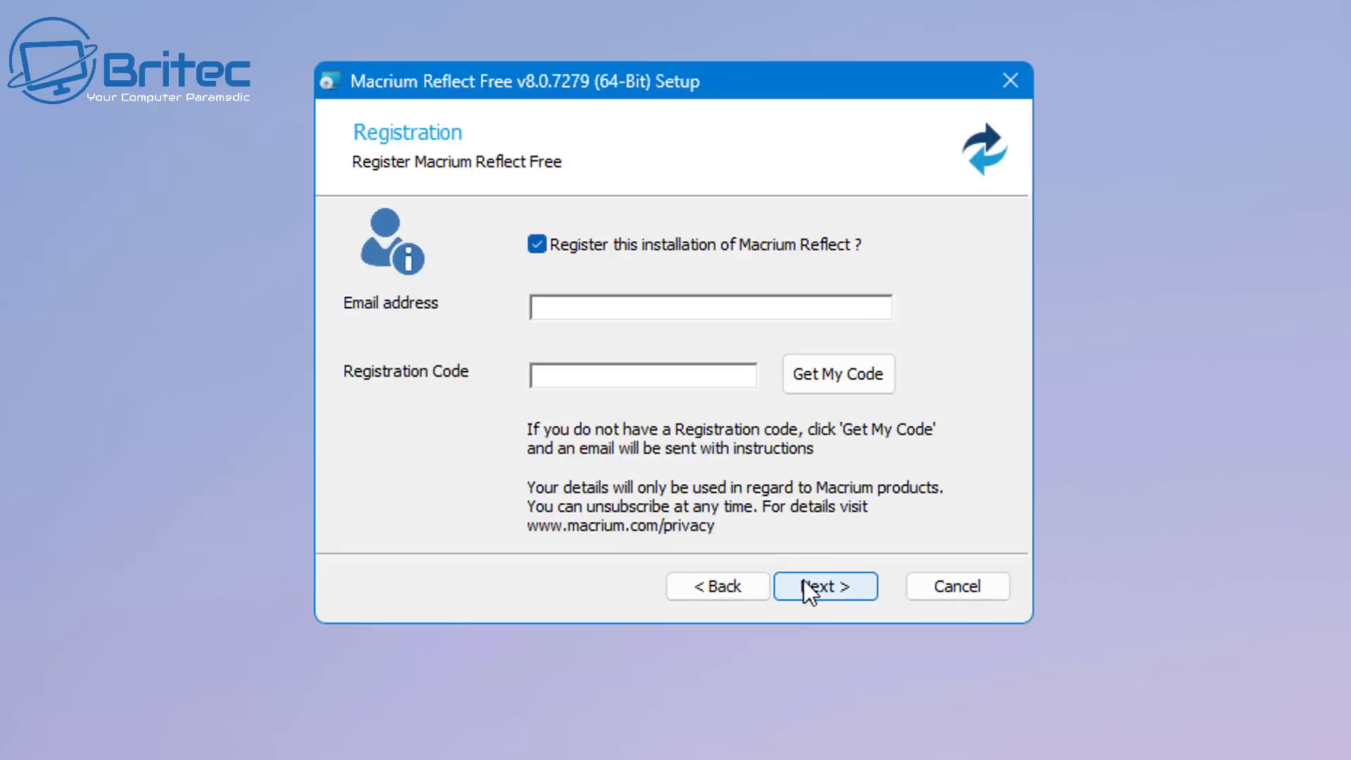
{"action": "left_click", "coordinate": [534, 247]}
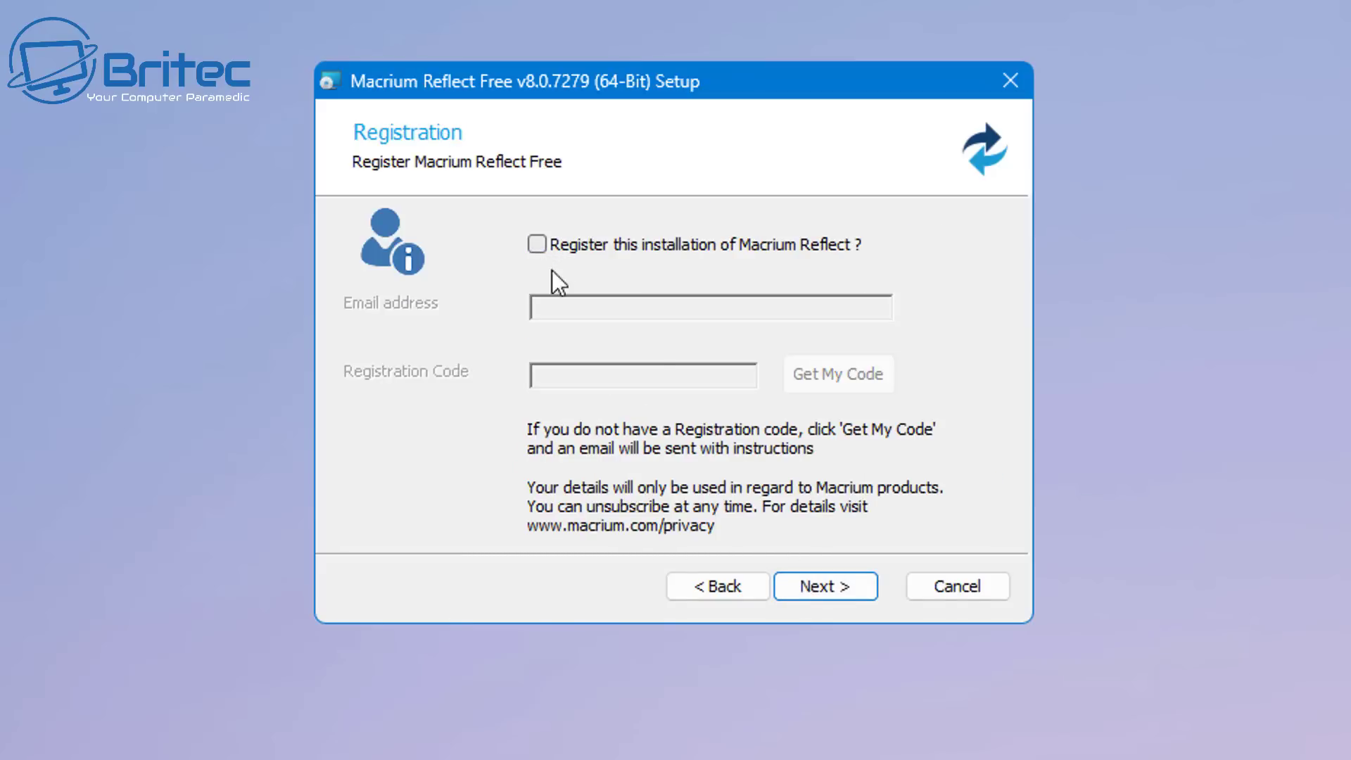
{"action": "left_click", "coordinate": [821, 588]}
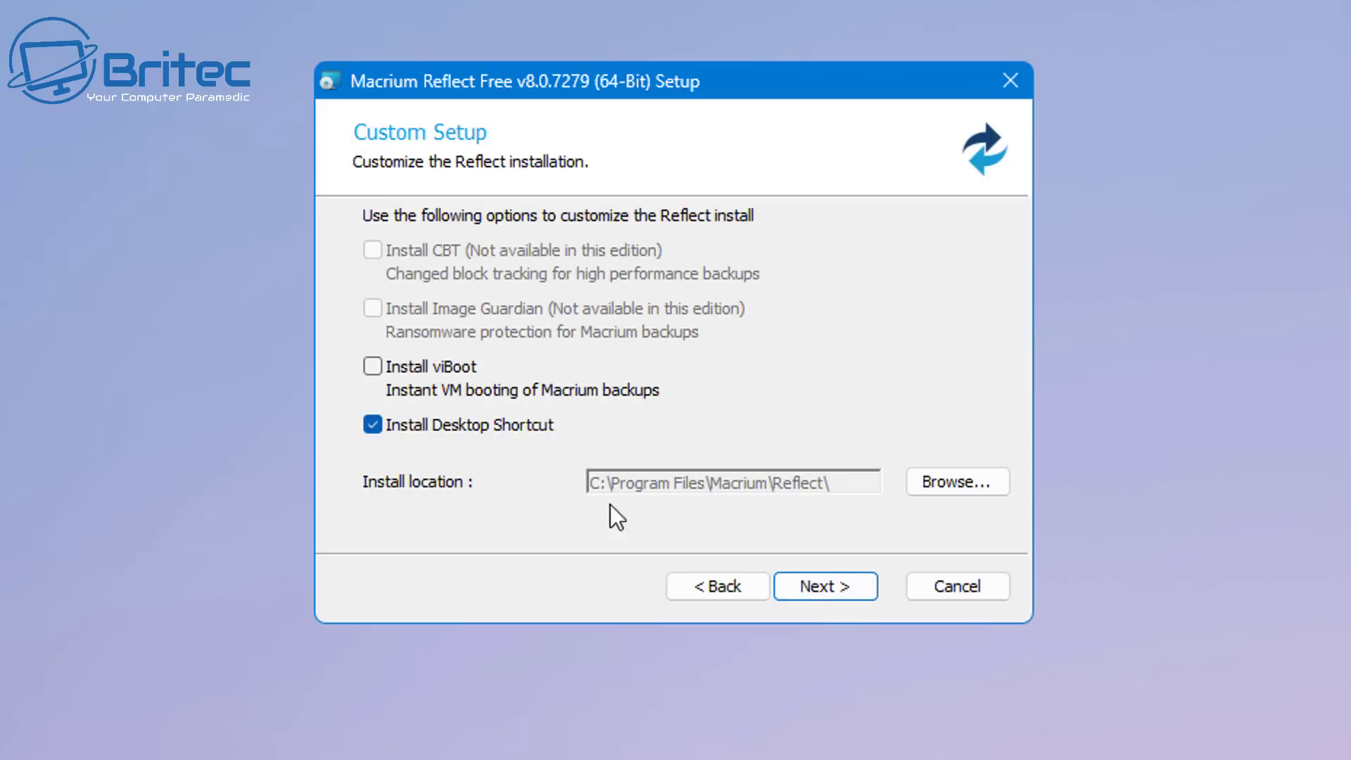
Install Macrium Reflect Free with the default desktop shortcut and location, then finish setup and launch the program.
{"action": "left_click", "coordinate": [838, 591]}
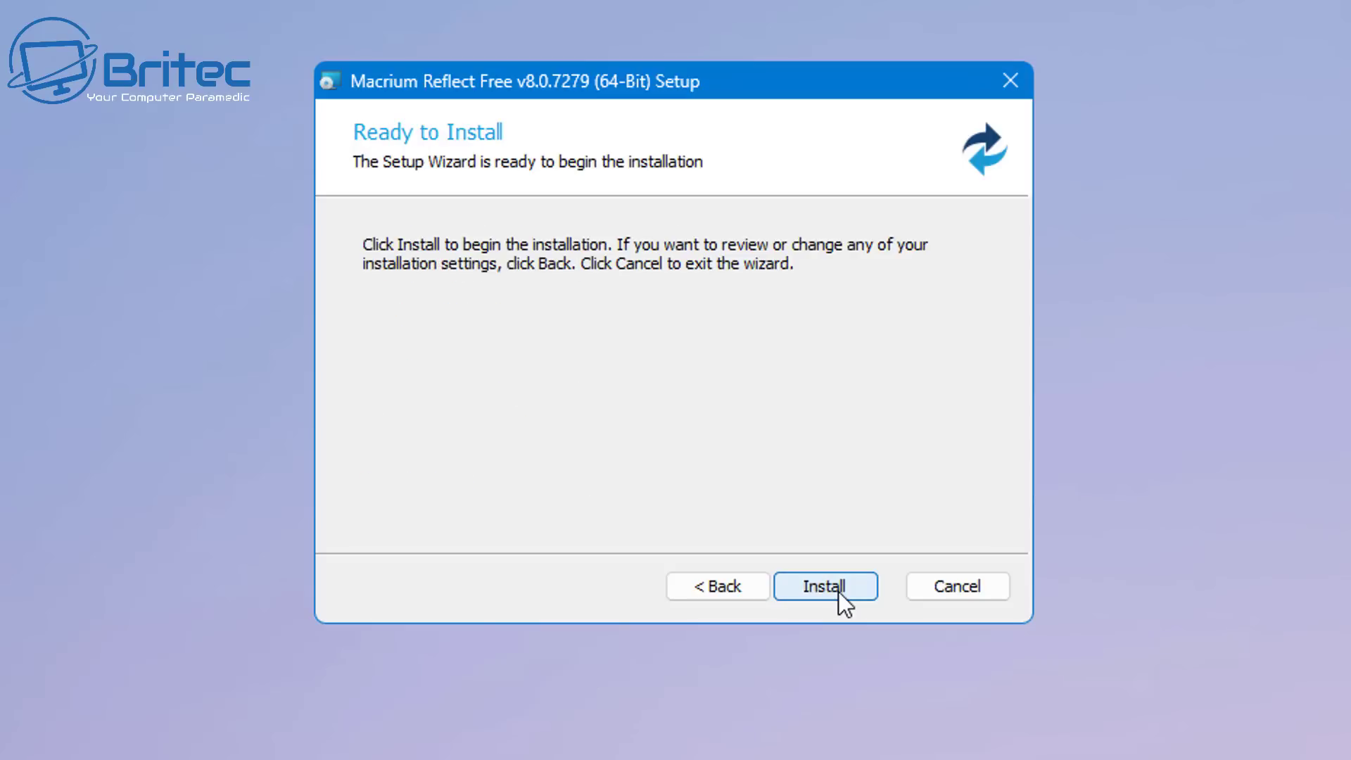
{"action": "left_click", "coordinate": [837, 591]}
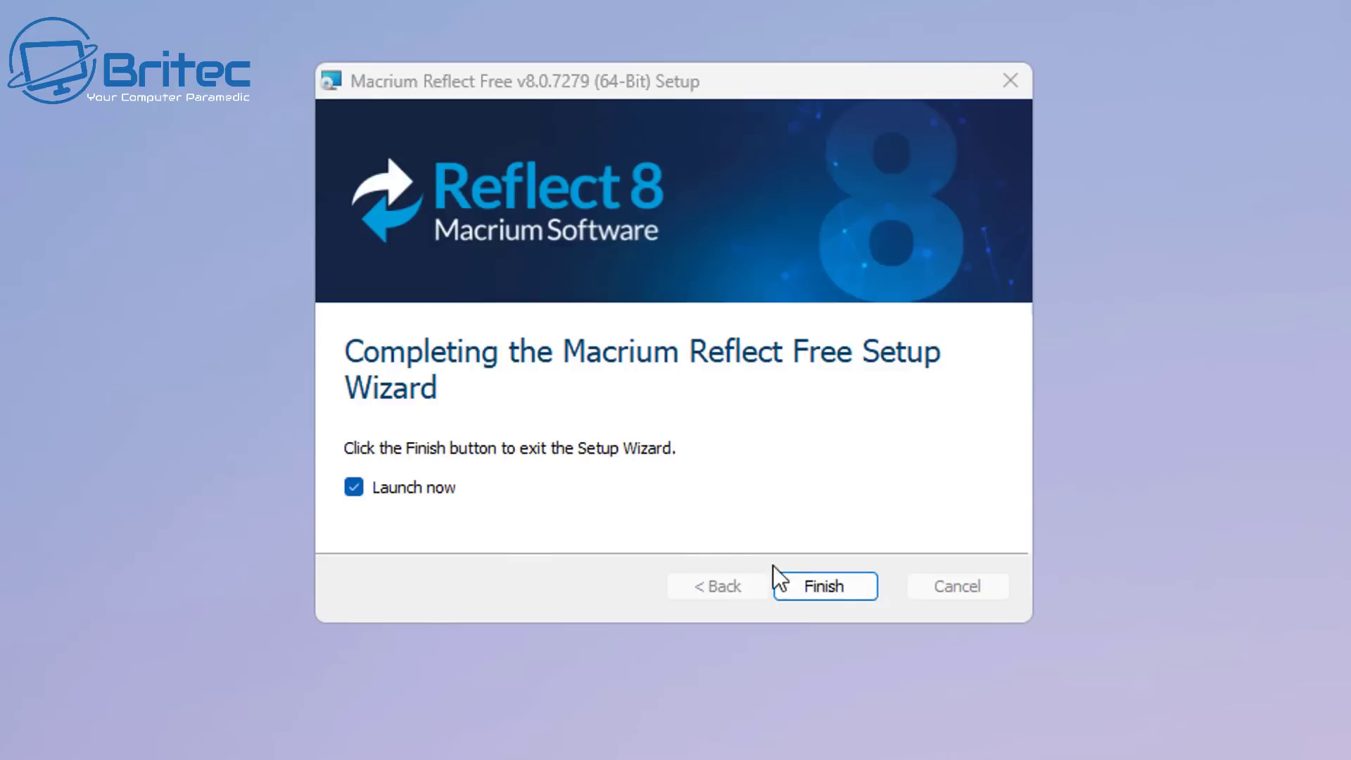
{"action": "left_click", "coordinate": [833, 584]}
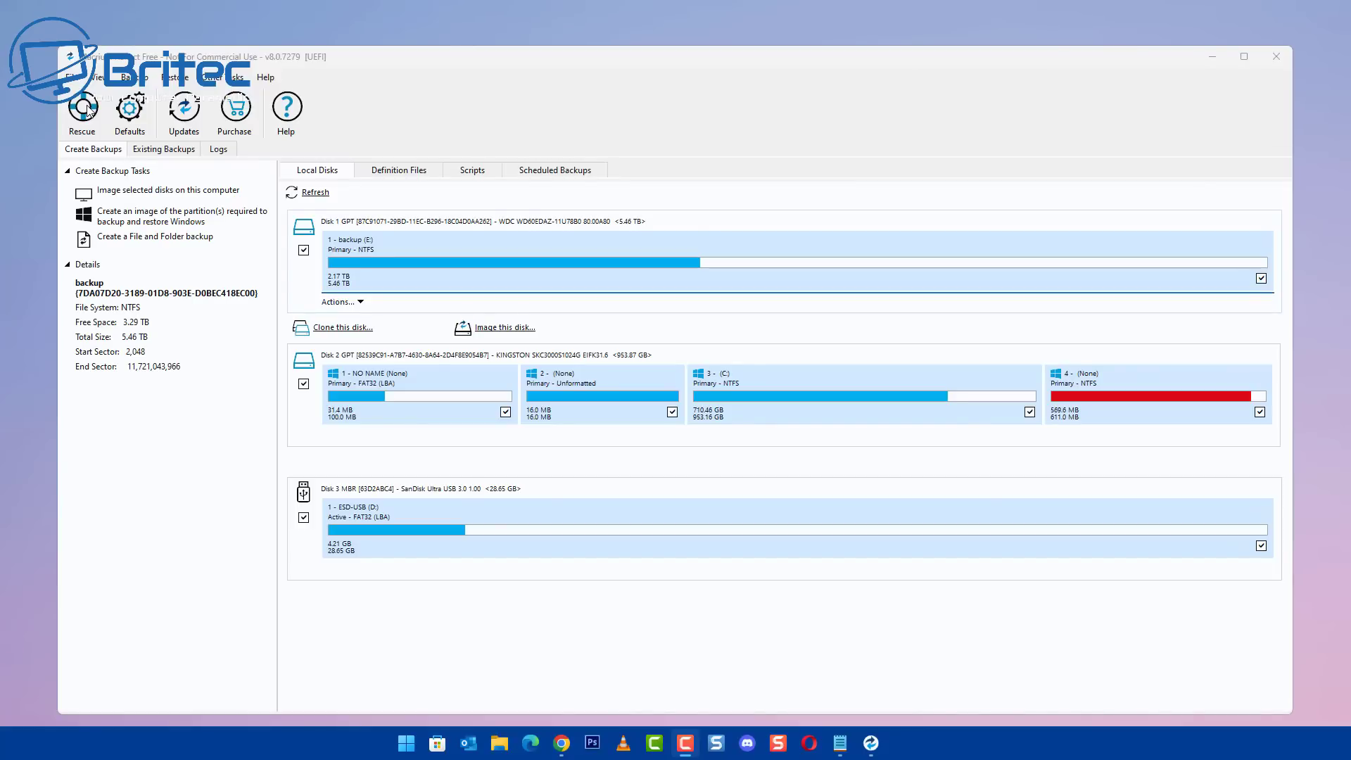
View the device and boot menu options in the Rescue Media Builder, then close it.
{"action": "left_click", "coordinate": [87, 109]}
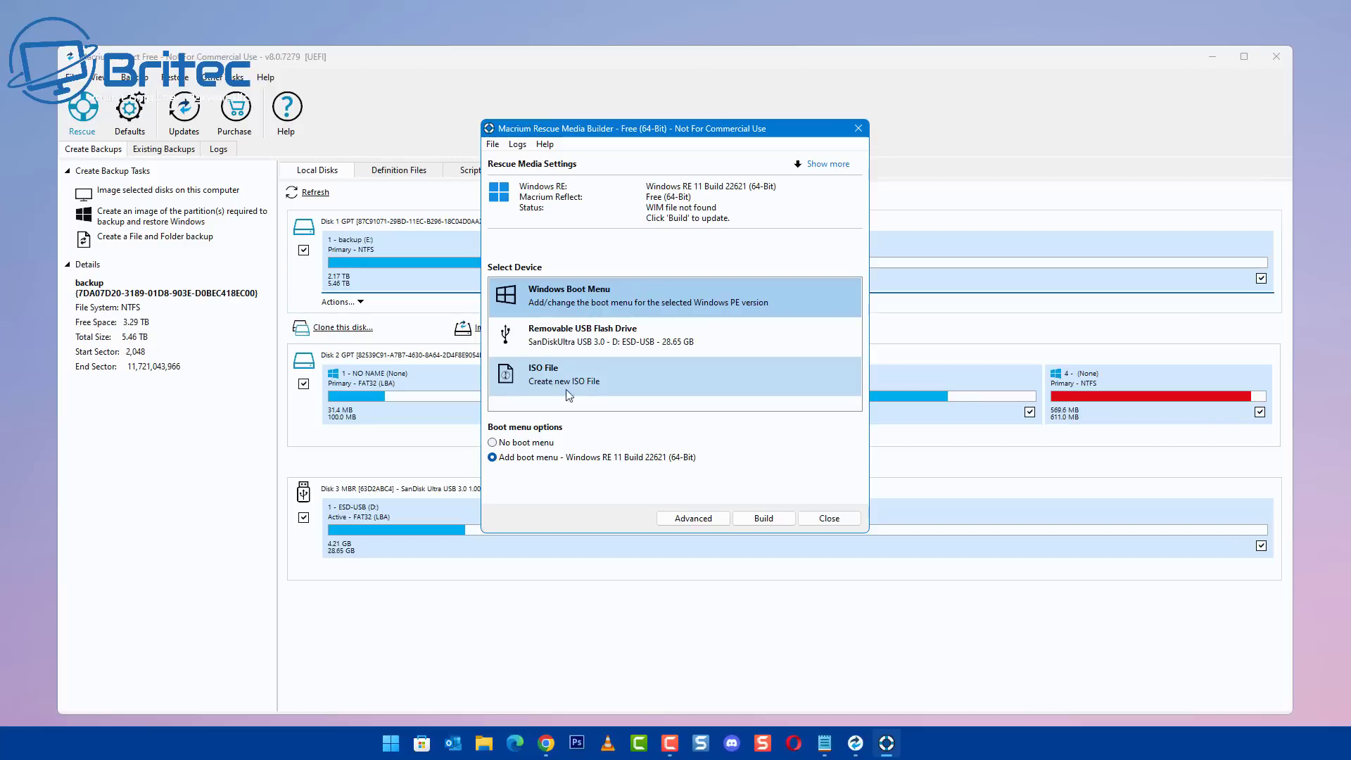
{"action": "left_click", "coordinate": [830, 519]}
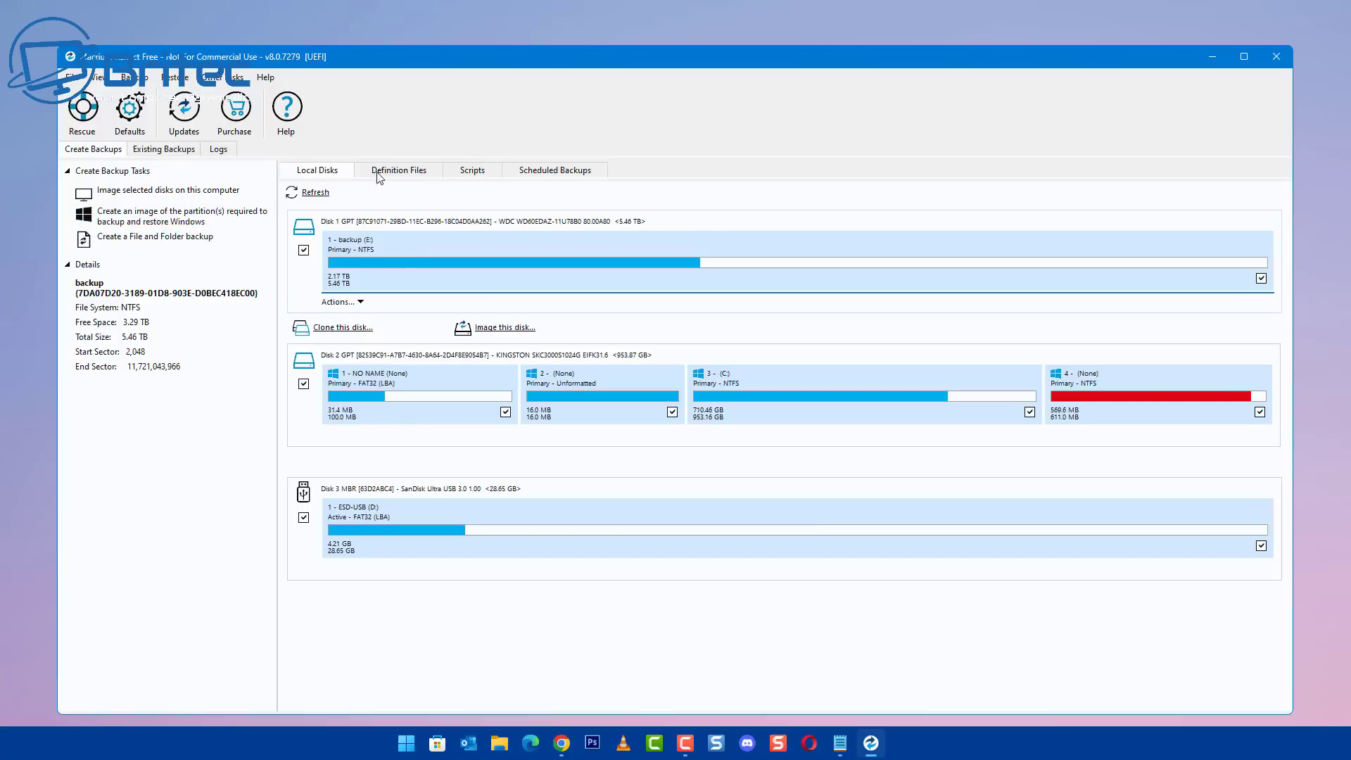
Look through the definition files, scripts and scheduled backups, then return to the local disks view.
{"action": "left_click", "coordinate": [398, 174]}
{"action": "left_click", "coordinate": [467, 174]}
{"action": "left_click", "coordinate": [550, 175]}
{"action": "left_click", "coordinate": [318, 173]}
View the source partition and destination settings for creating a Windows partition image, then cancel the disk image.
{"action": "left_click", "coordinate": [185, 223]}
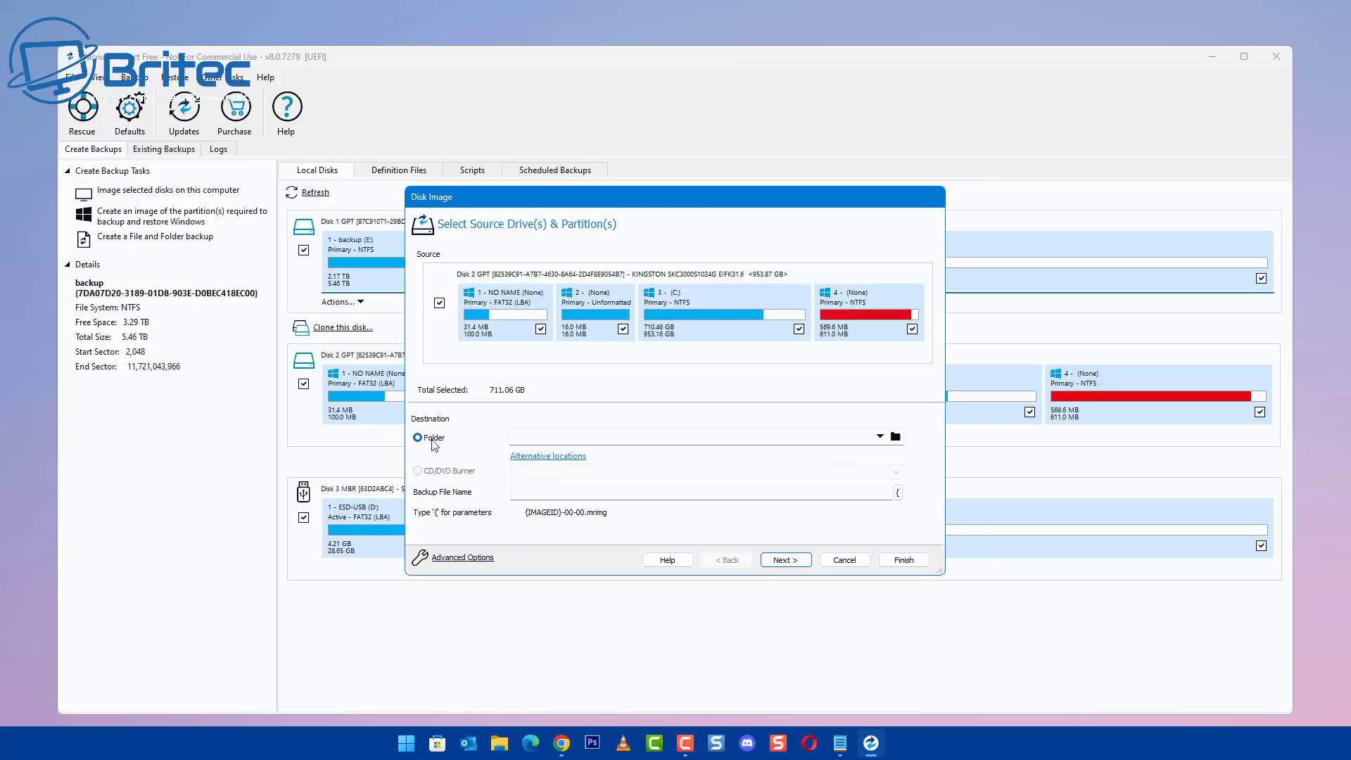
{"action": "left_click", "coordinate": [522, 493]}
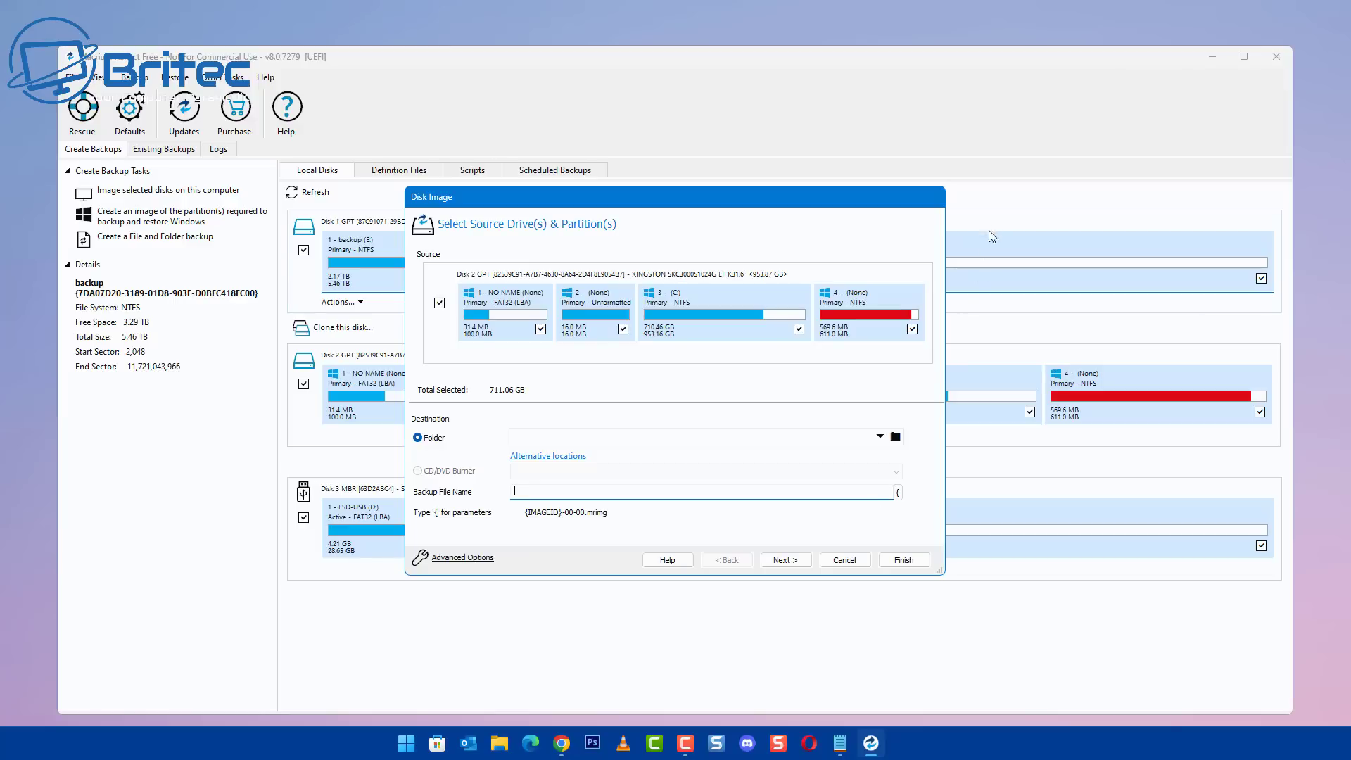
{"action": "left_click", "coordinate": [847, 561]}
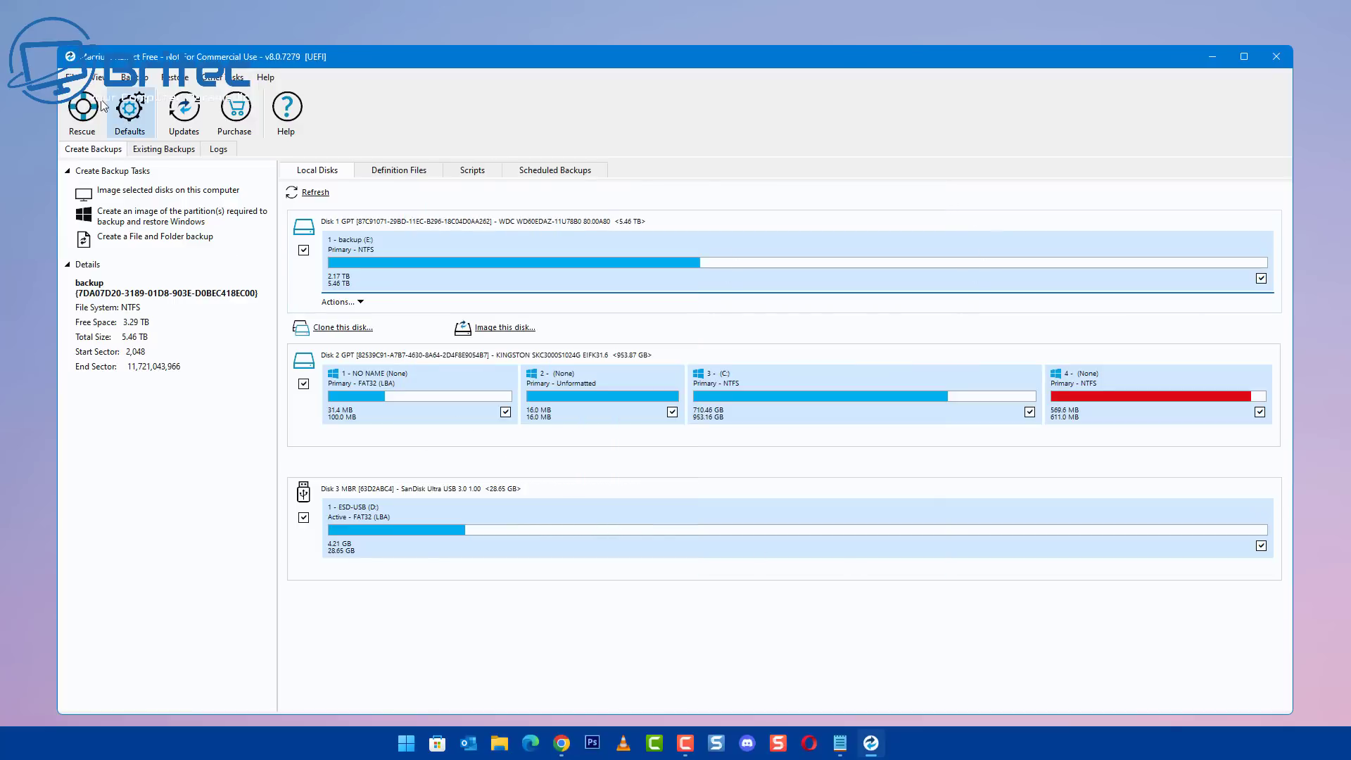
Try selecting the Documents and Desktop folders as sources for a file and folder backup, then cancel the backup.
{"action": "left_click", "coordinate": [134, 78]}
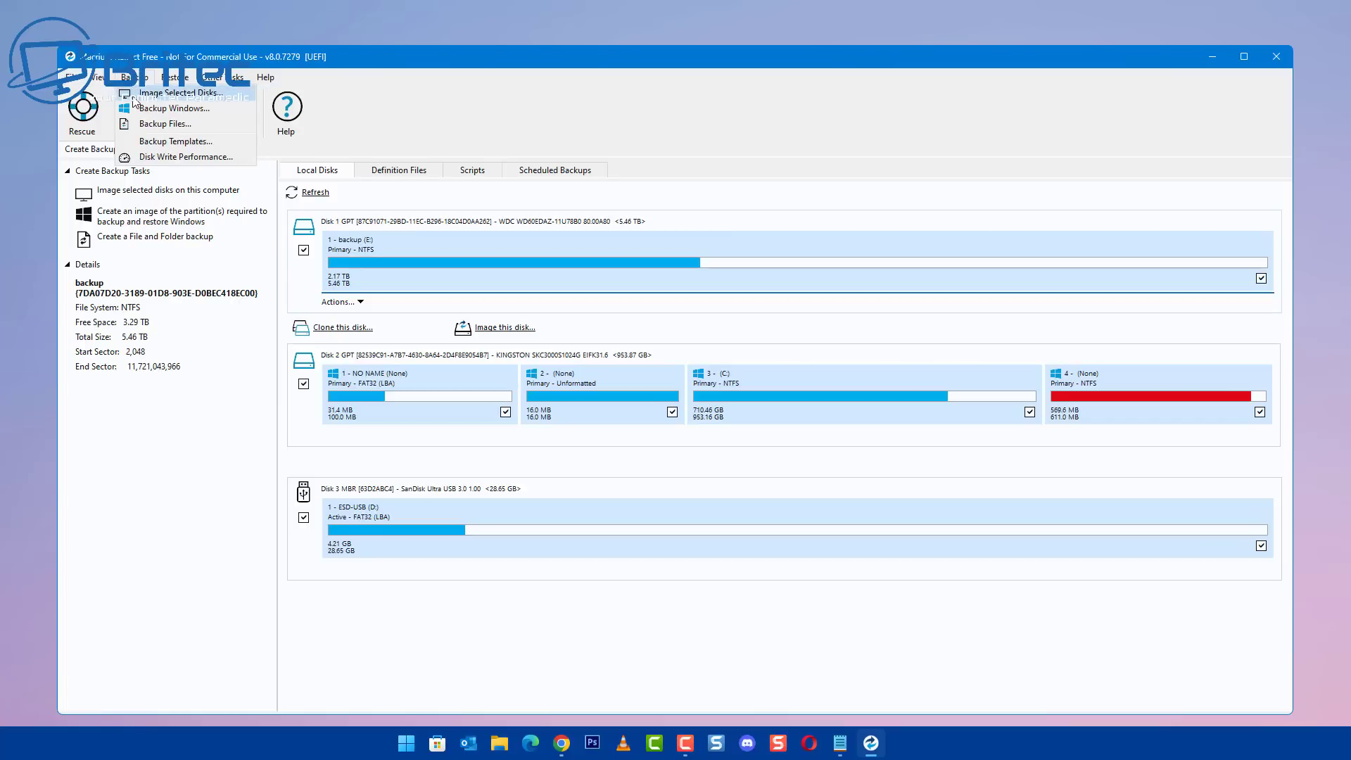
{"action": "left_click", "coordinate": [149, 124]}
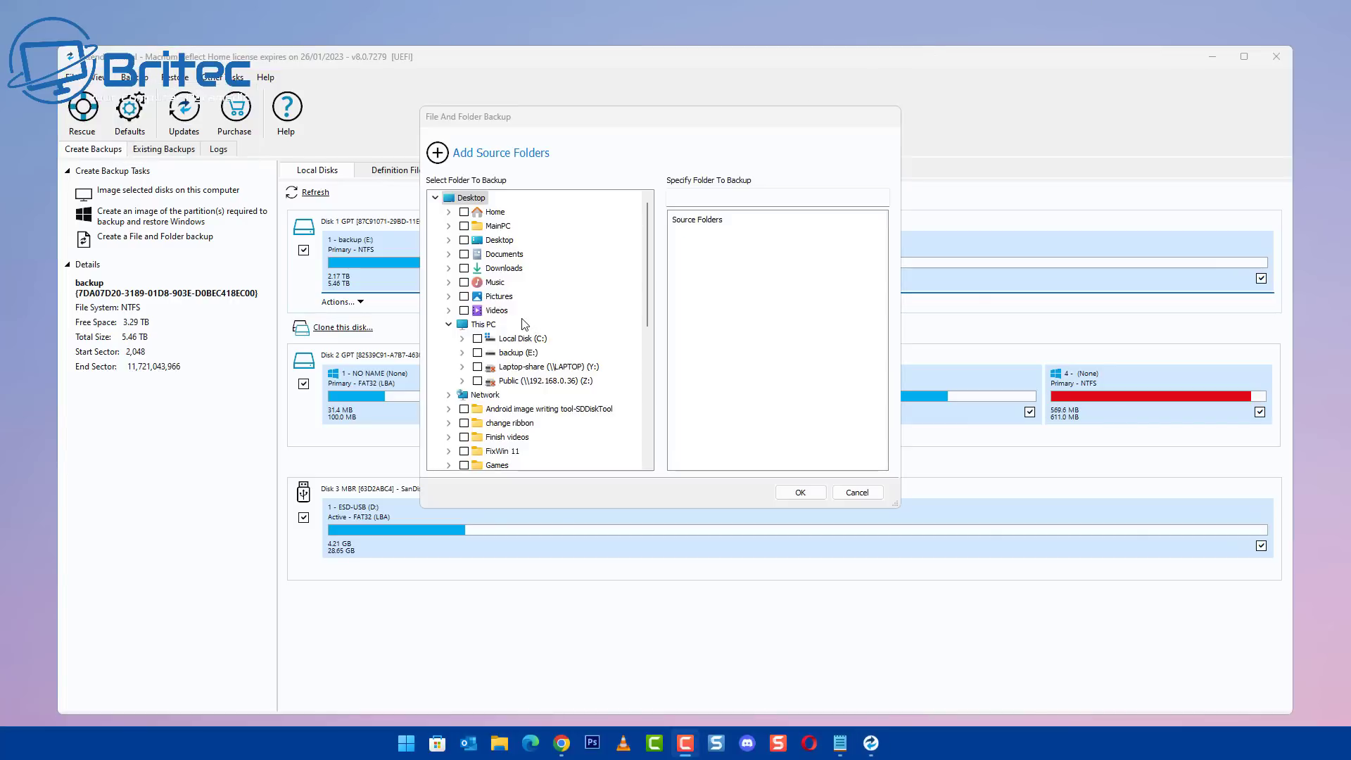
{"action": "left_click", "coordinate": [464, 254]}
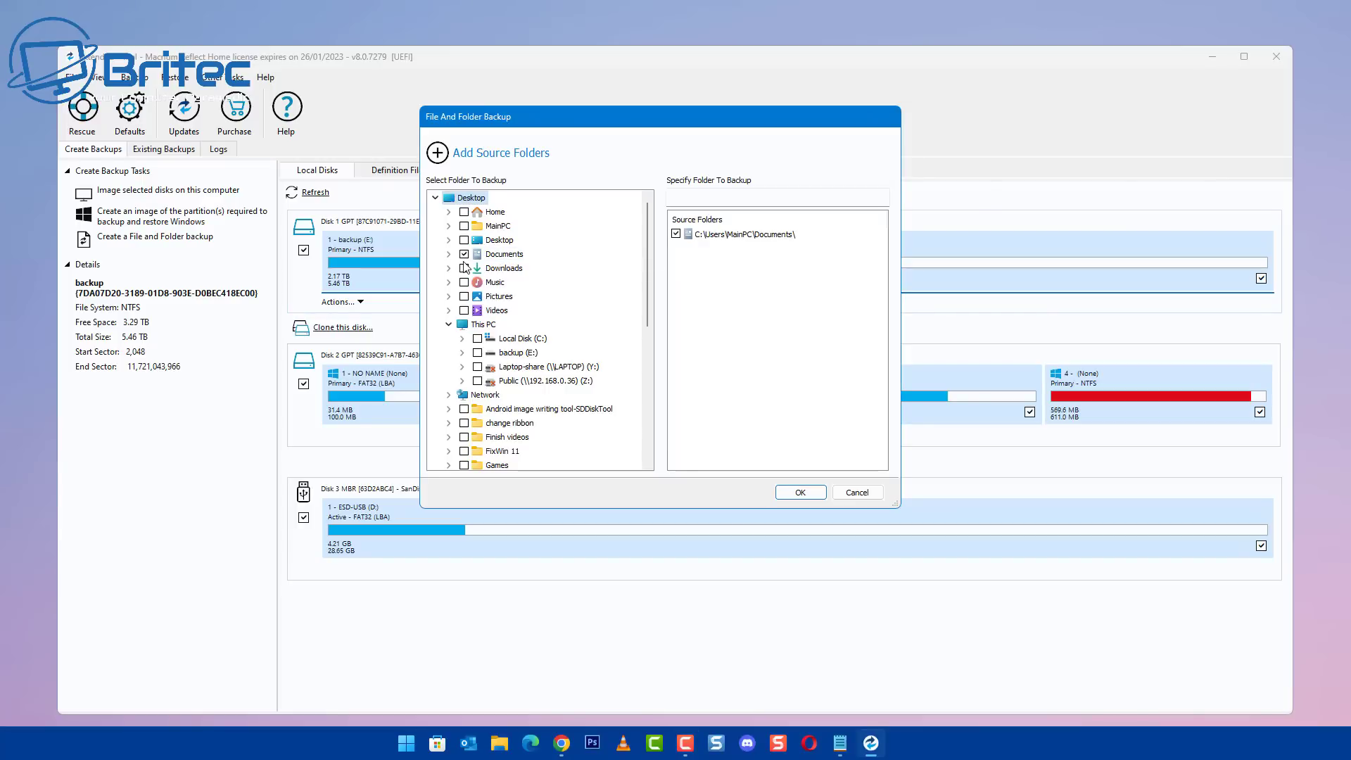
{"action": "left_click", "coordinate": [464, 253]}
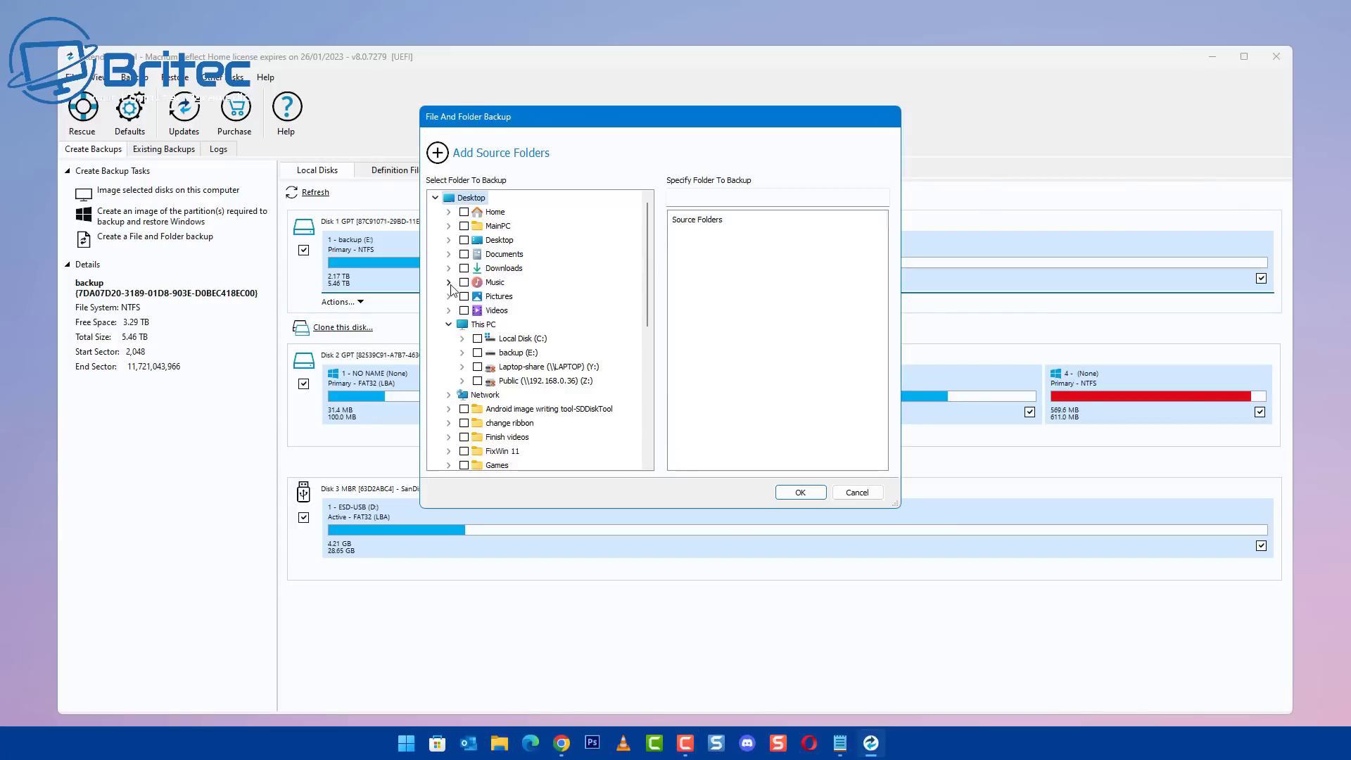
{"action": "left_click", "coordinate": [464, 241]}
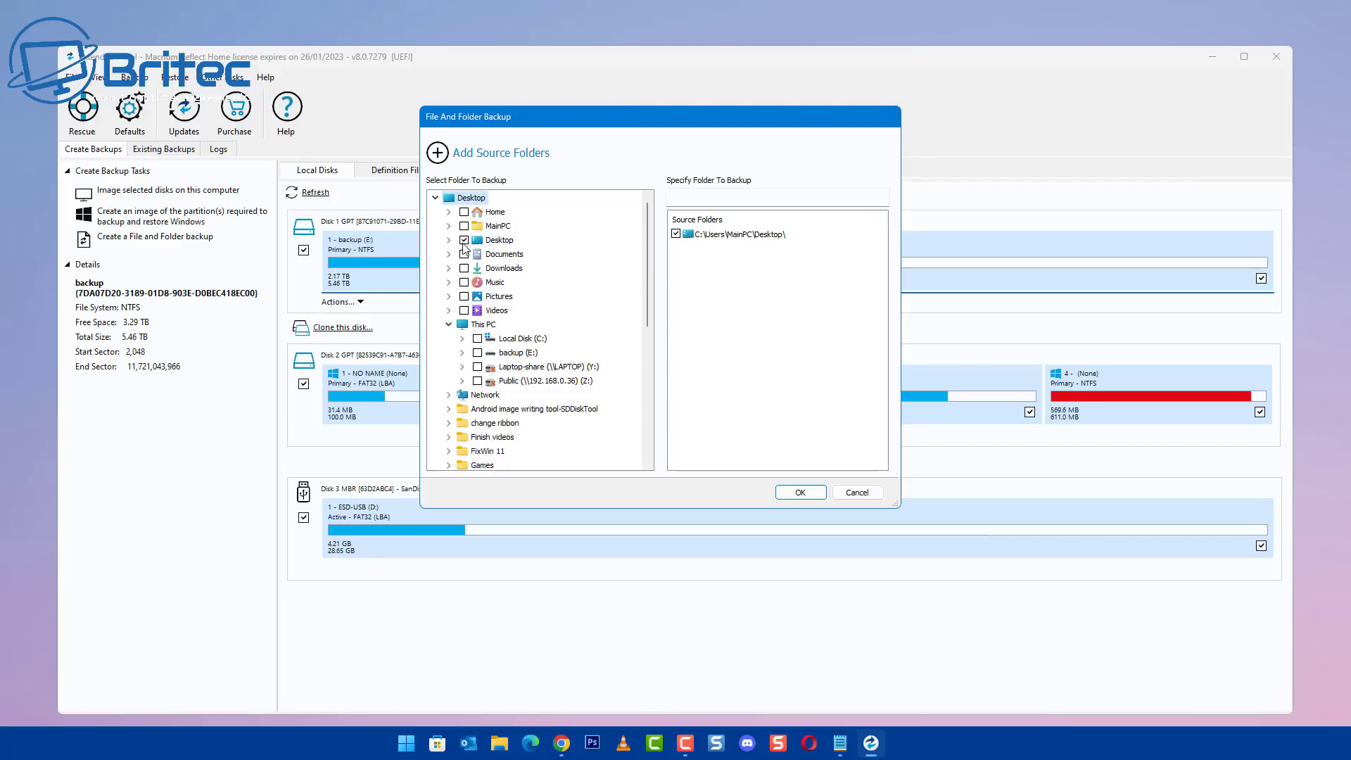
{"action": "left_click", "coordinate": [464, 241]}
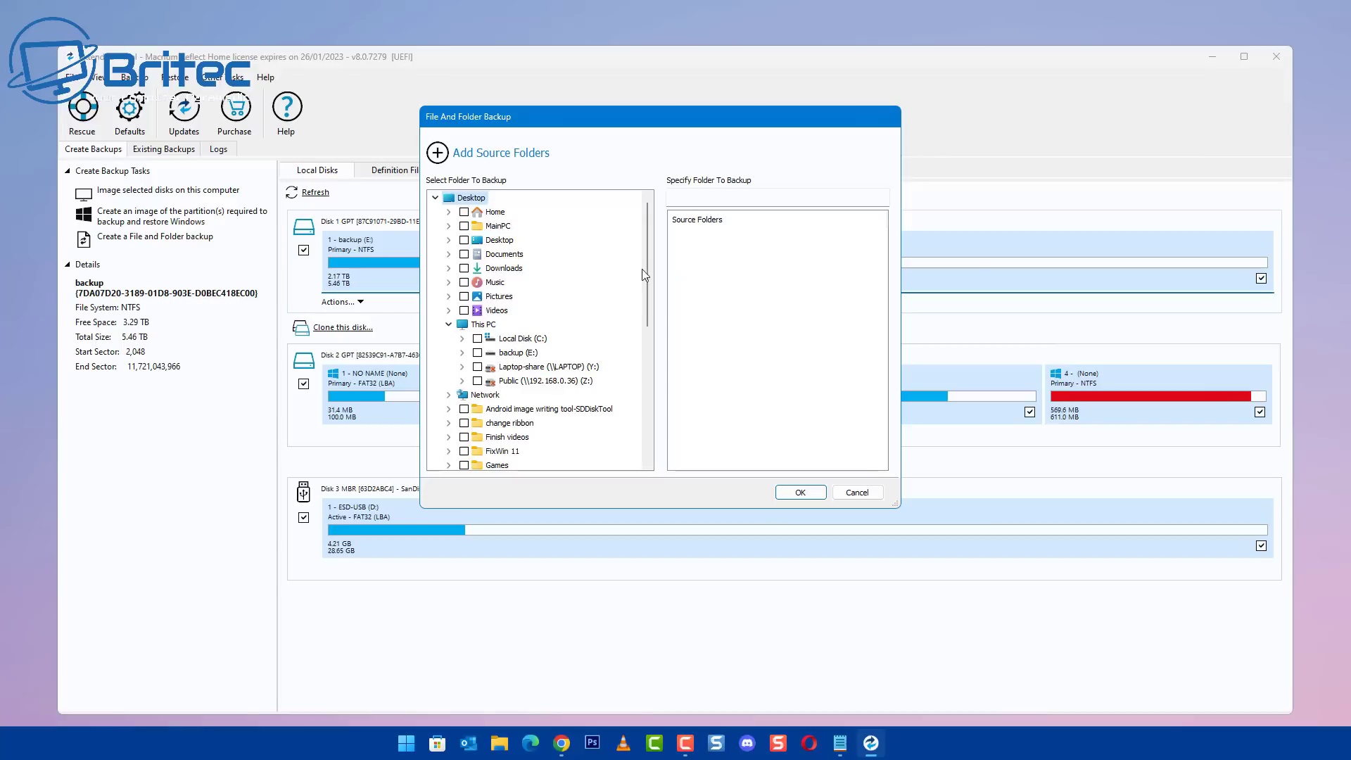
{"action": "mouse_move", "coordinate": [646, 238]}
{"action": "left_mouse_down"}
{"action": "mouse_move", "coordinate": [644, 259]}
{"action": "mouse_move", "coordinate": [645, 230]}
{"action": "left_mouse_up"}
{"action": "left_click", "coordinate": [856, 493]}
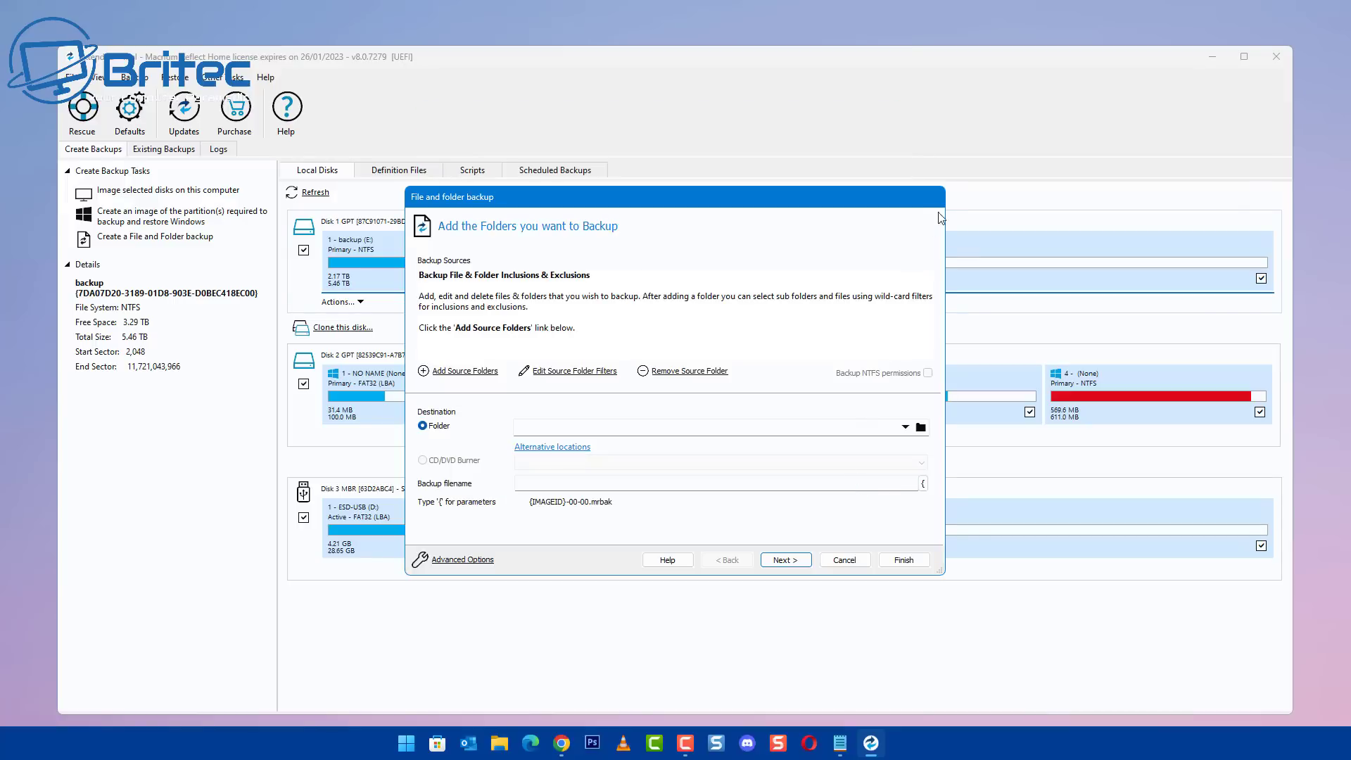
{"action": "left_click", "coordinate": [844, 560]}
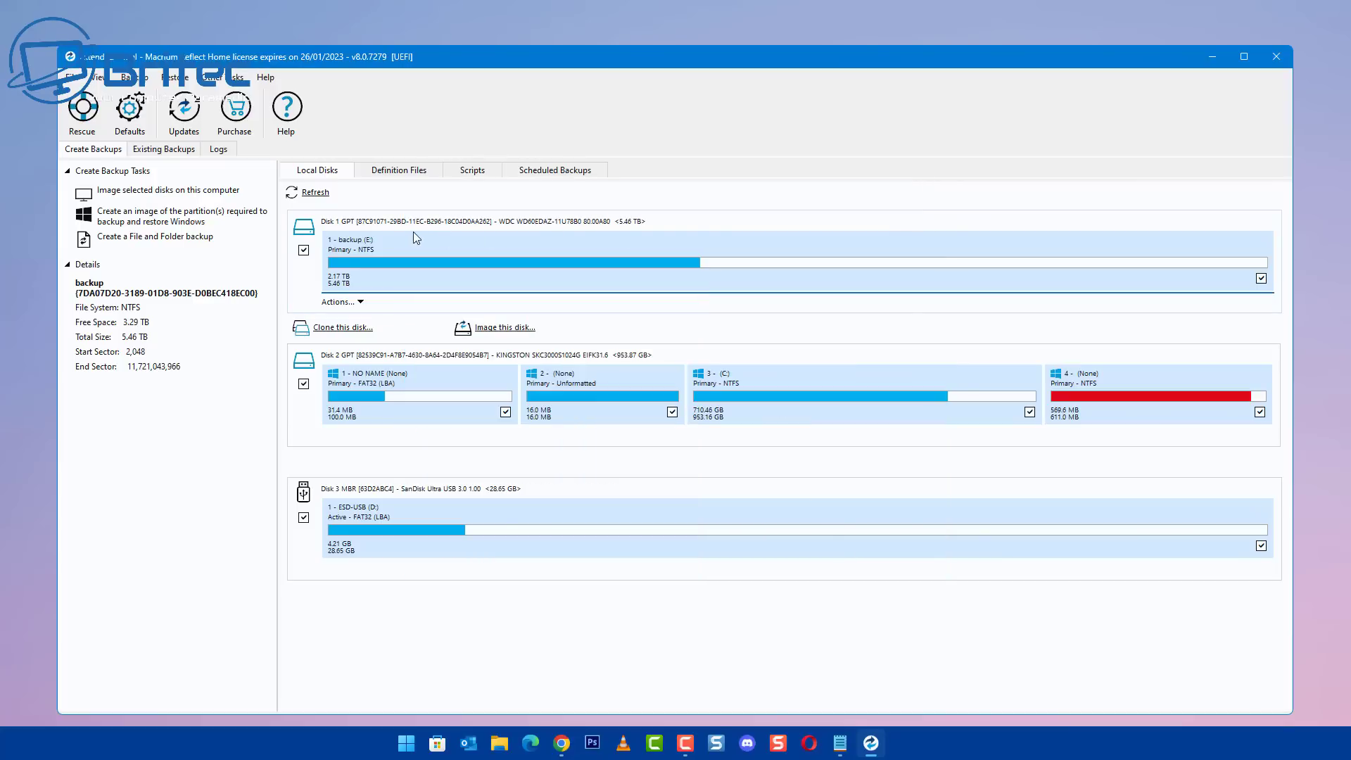